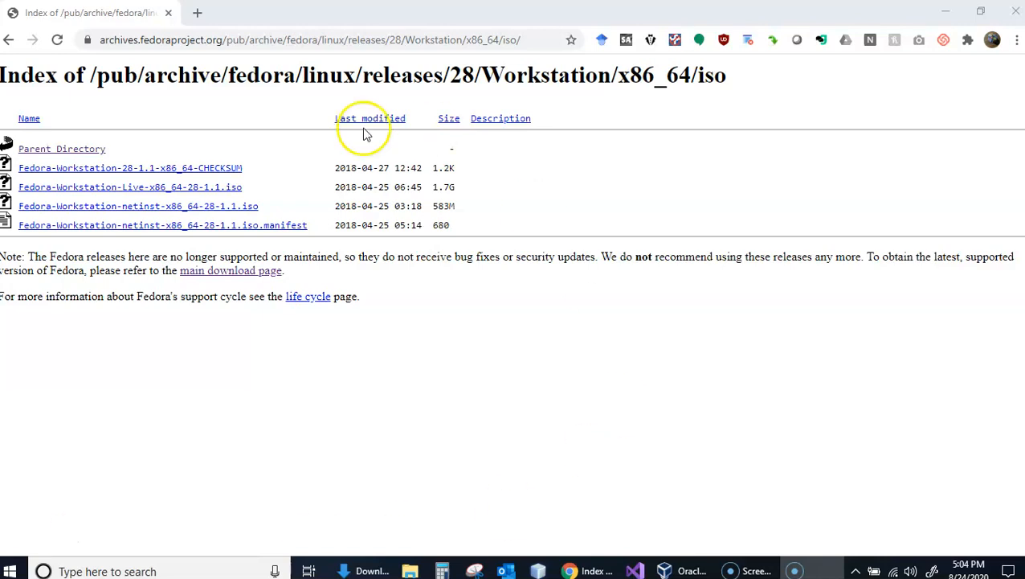
- Start downloading Fedora-Workstation-Live-x86_64-28-1.1.iso from the Fedora archive and cancel the download
click(193, 189)
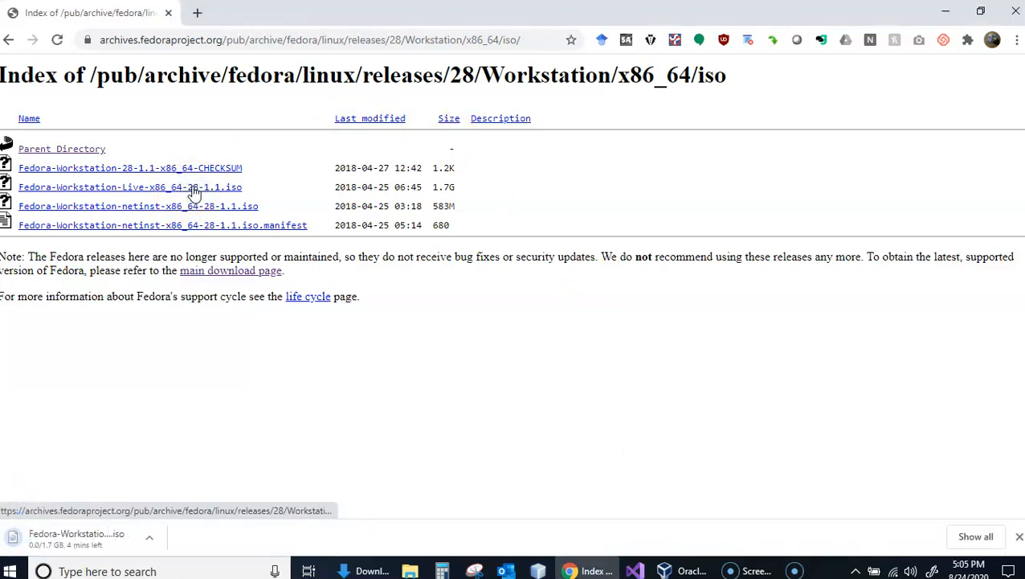
click(111, 571)
click(146, 541)
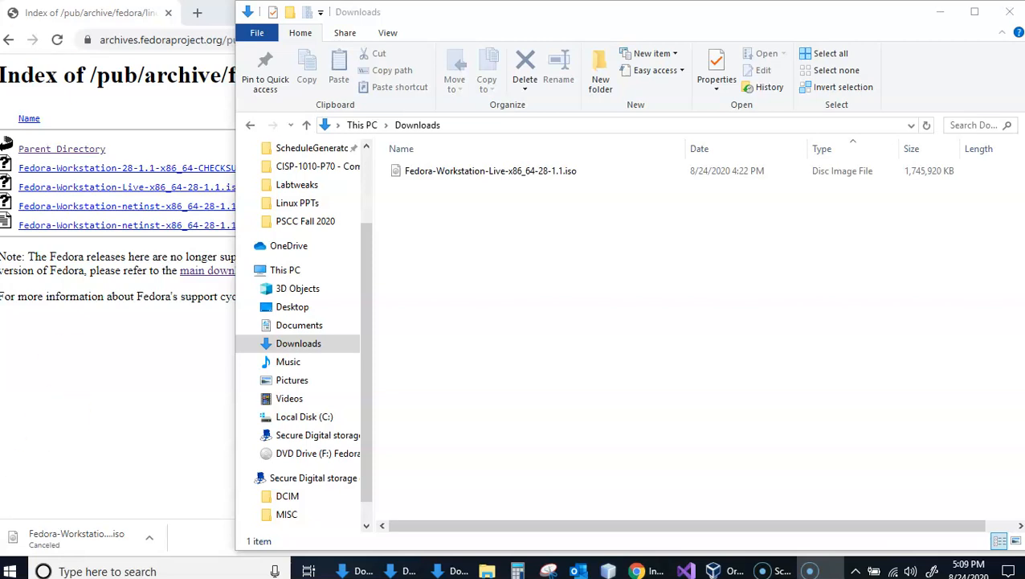
- Close the Fedora archive browser window and widen the Downloads window's folder tree to fit the full drive names
click(211, 11)
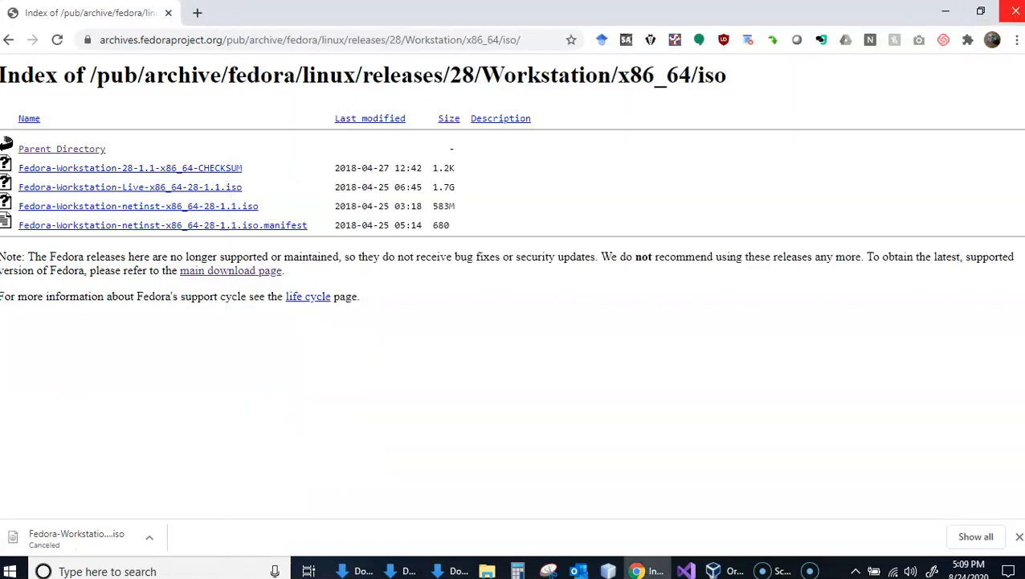
click(1015, 10)
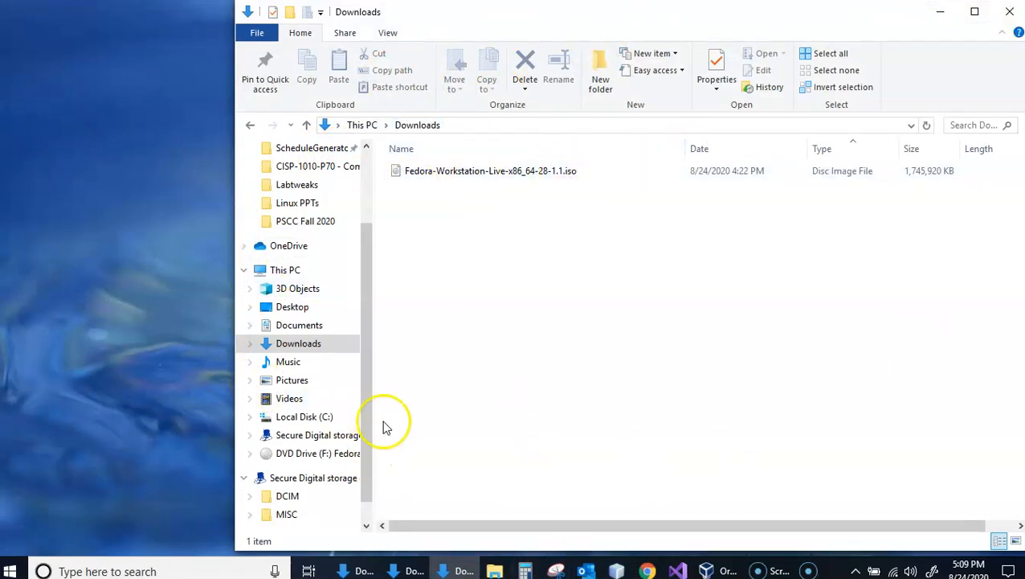
drag(383, 420, 480, 418)
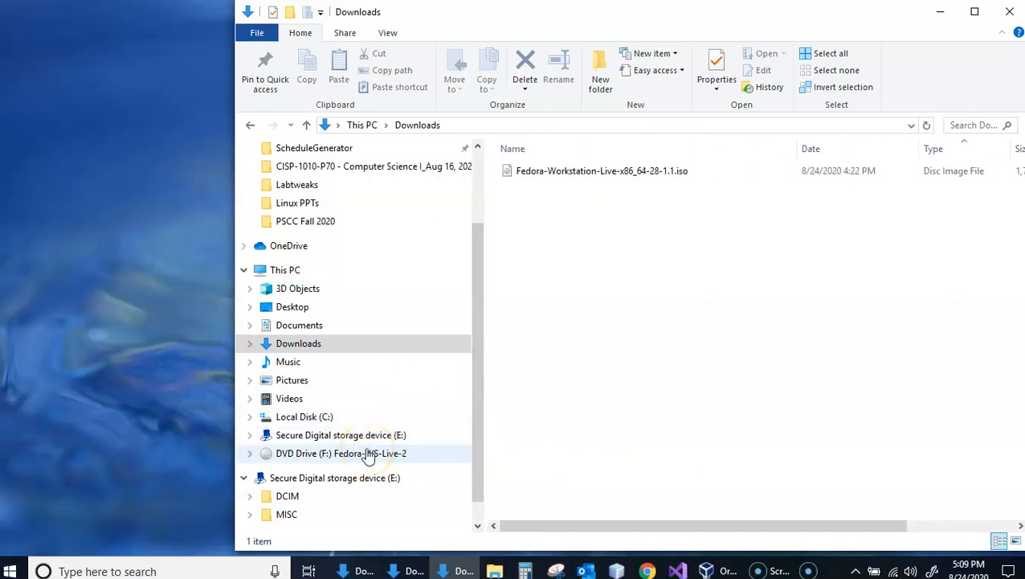
click(309, 455)
- Switch to Oracle VM VirtualBox Manager and remove the existing Fedora28 virtual machine together with all its files
click(705, 571)
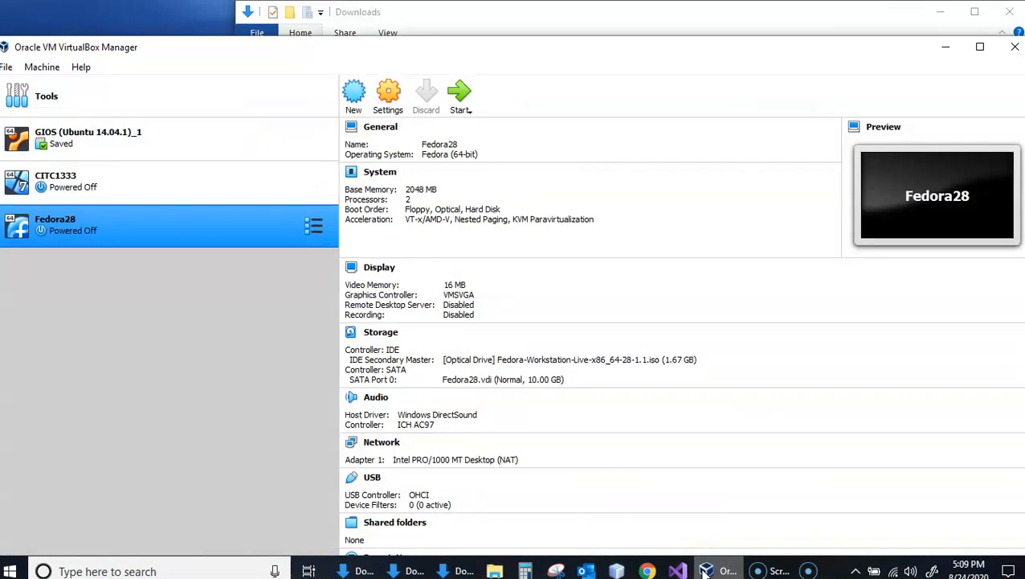
right_click(165, 231)
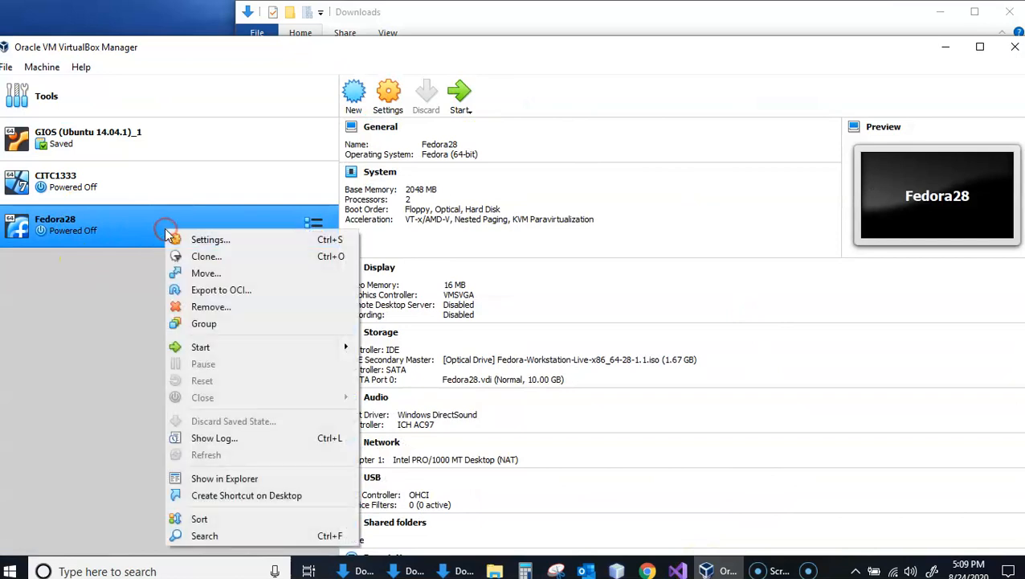
click(225, 307)
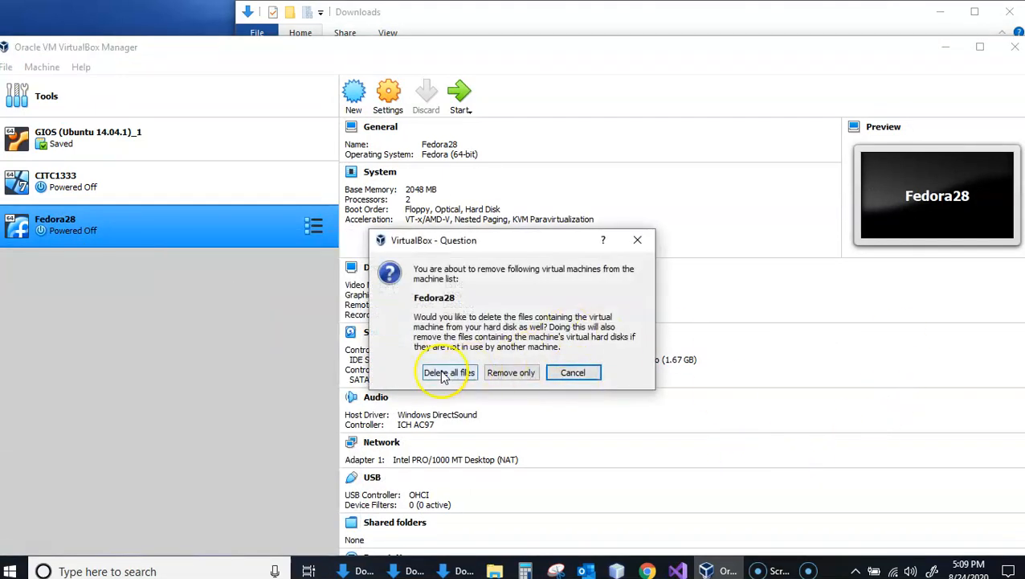
click(449, 373)
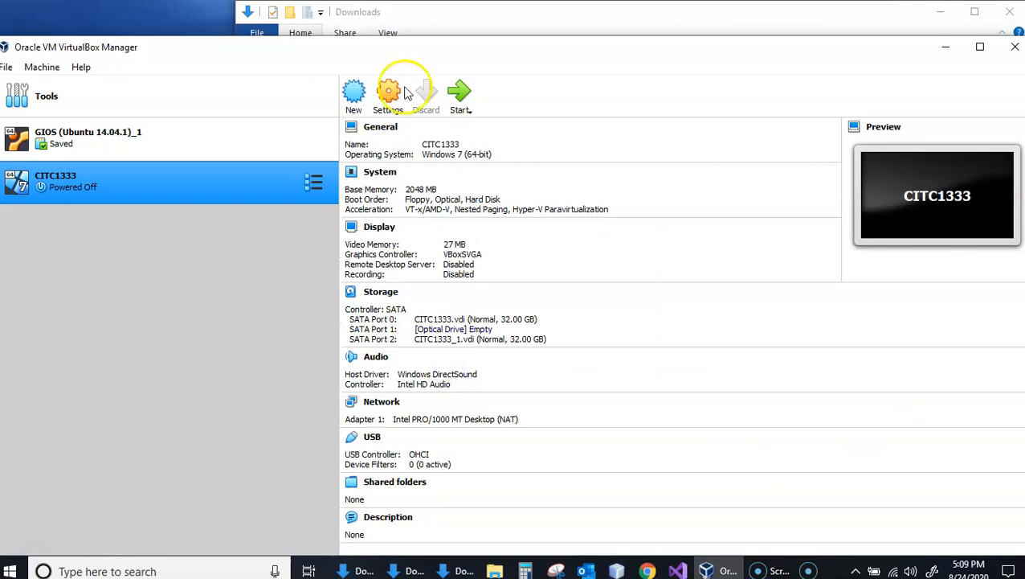
- Begin a new virtual machine named Fedora28 with type Linux and version Fedora (64-bit), keeping the default machine folder
click(354, 93)
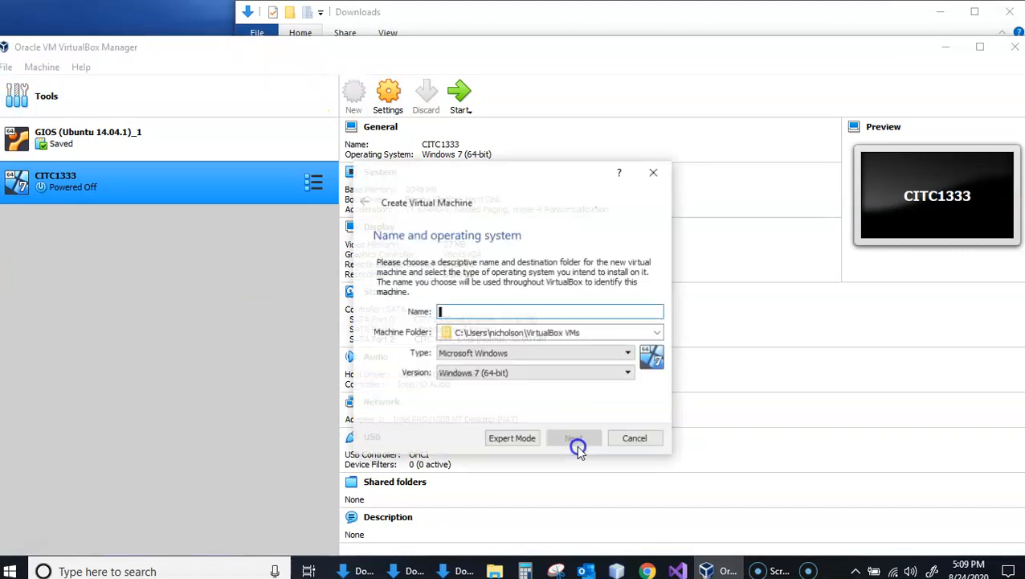
click(554, 310)
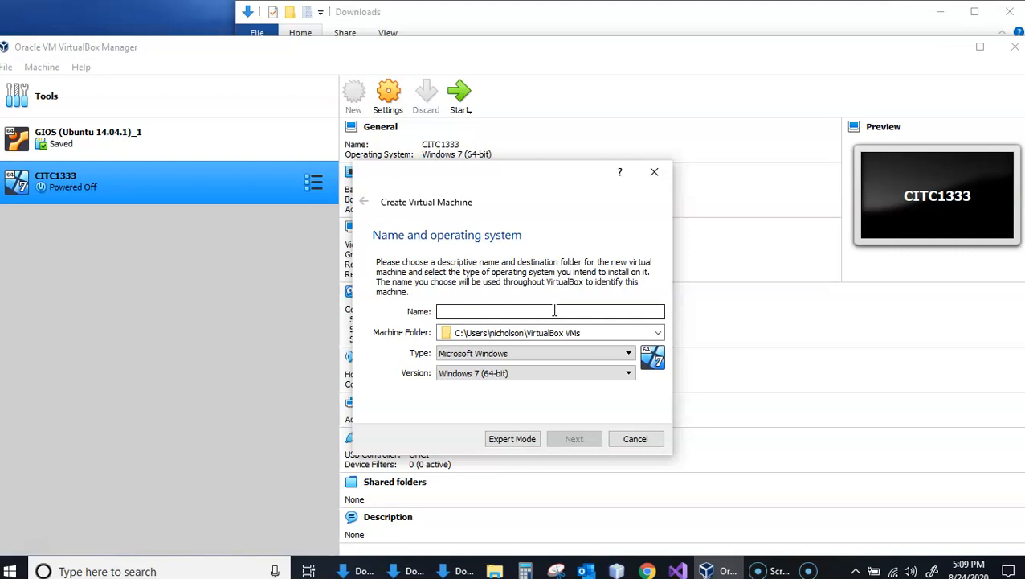
text(FD)
key(BackSpace)
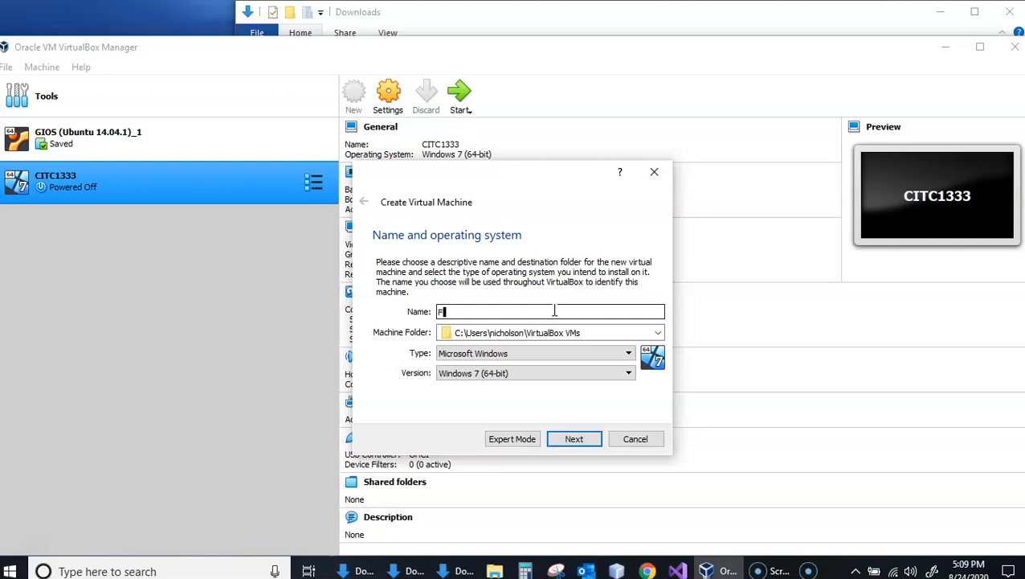
text(edora28)
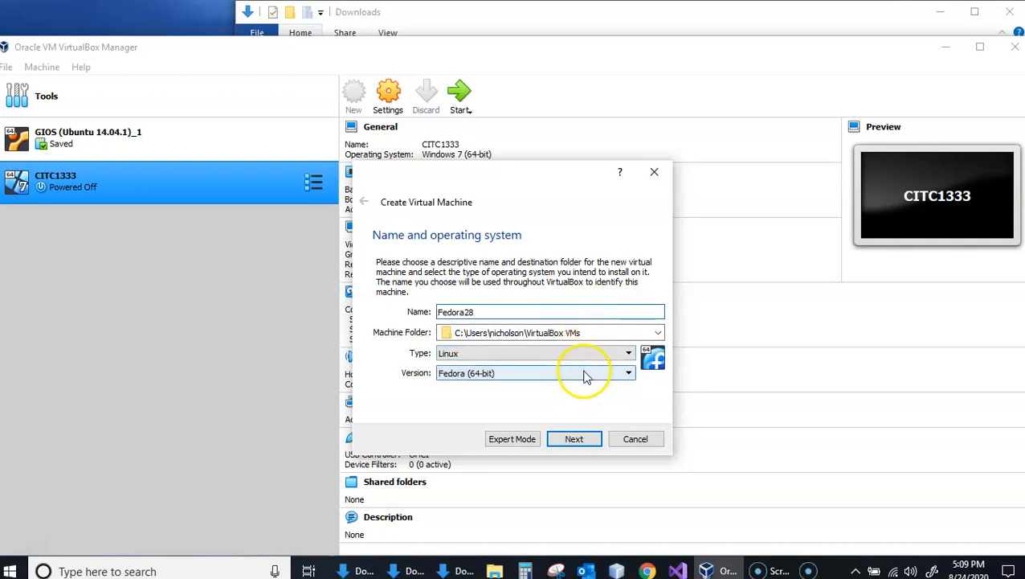
click(600, 332)
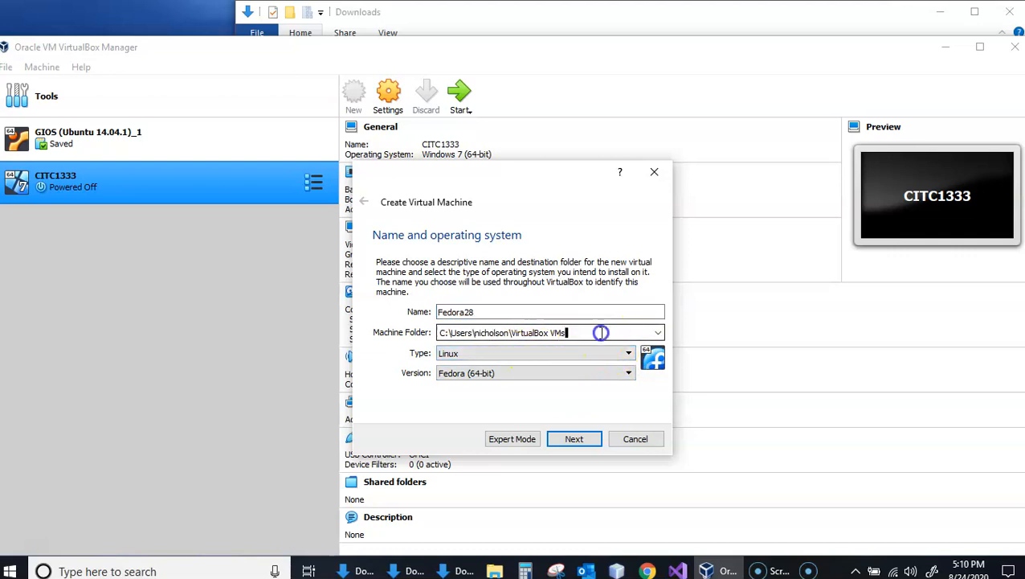
click(577, 439)
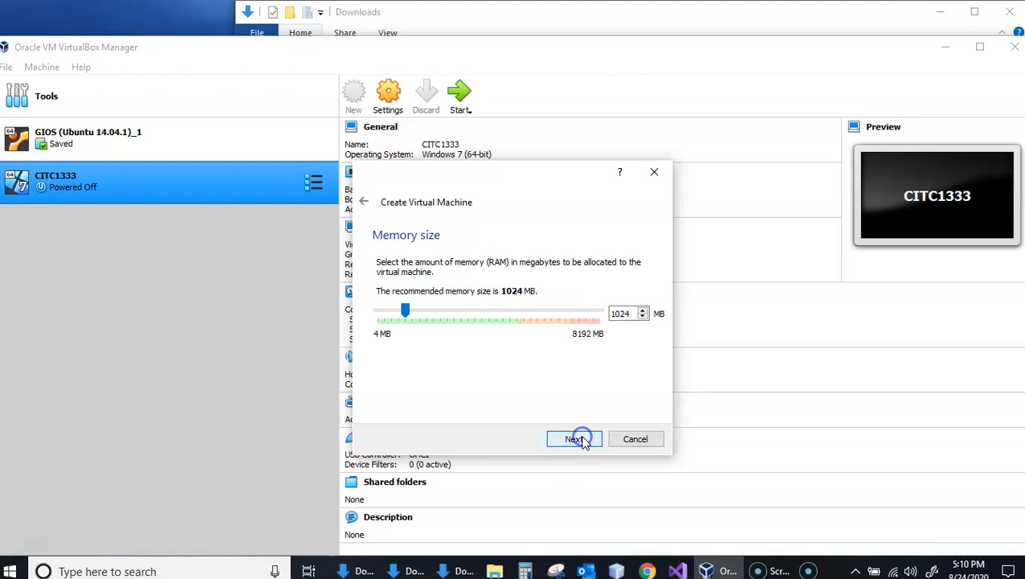
- Set the new virtual machine's memory size to 2048 MB
double_click(624, 314)
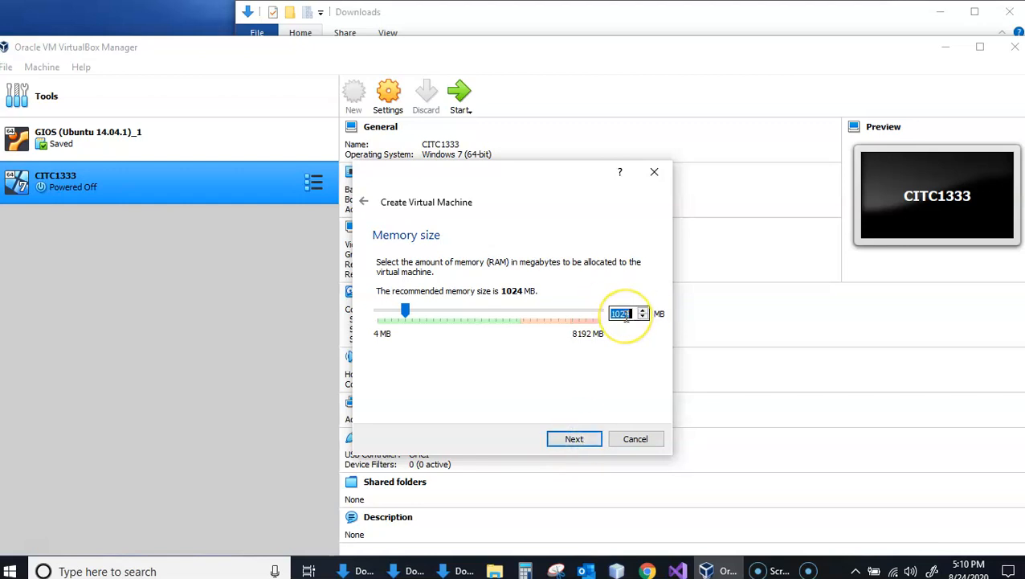
text(2048)
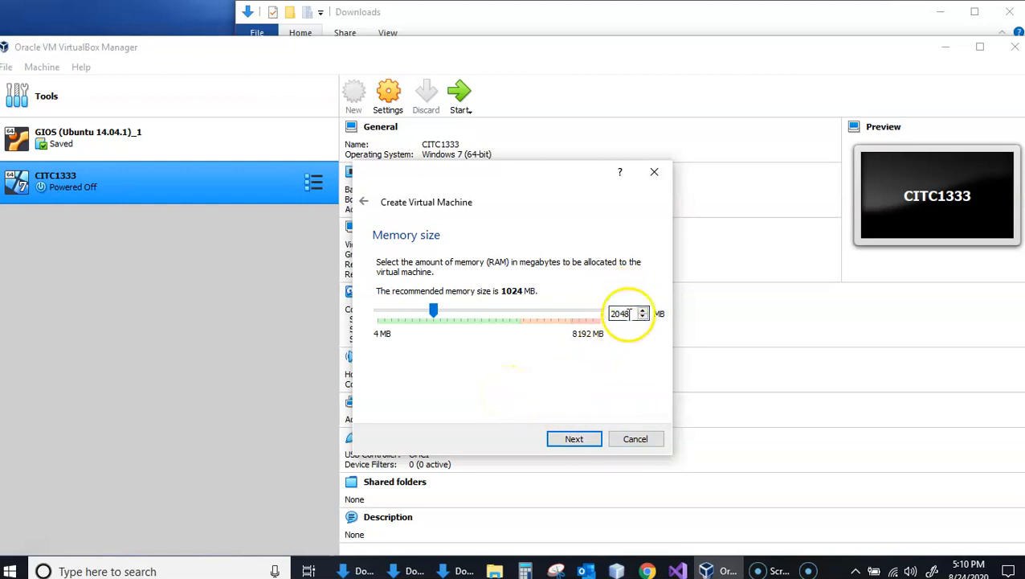
click(576, 439)
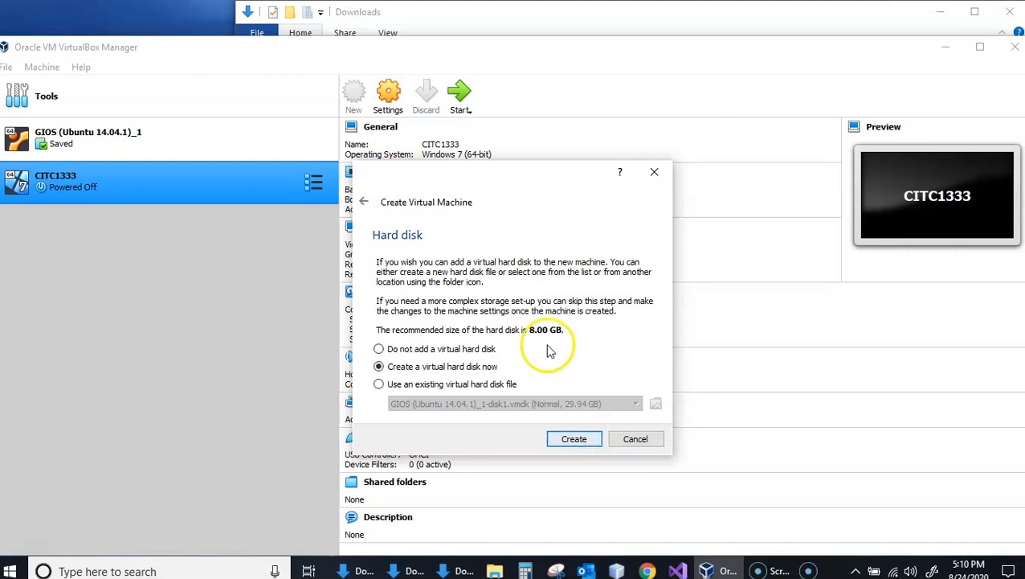
- Create a dynamically allocated VDI virtual hard disk of 10 GB for the new machine and finish creating it
click(576, 446)
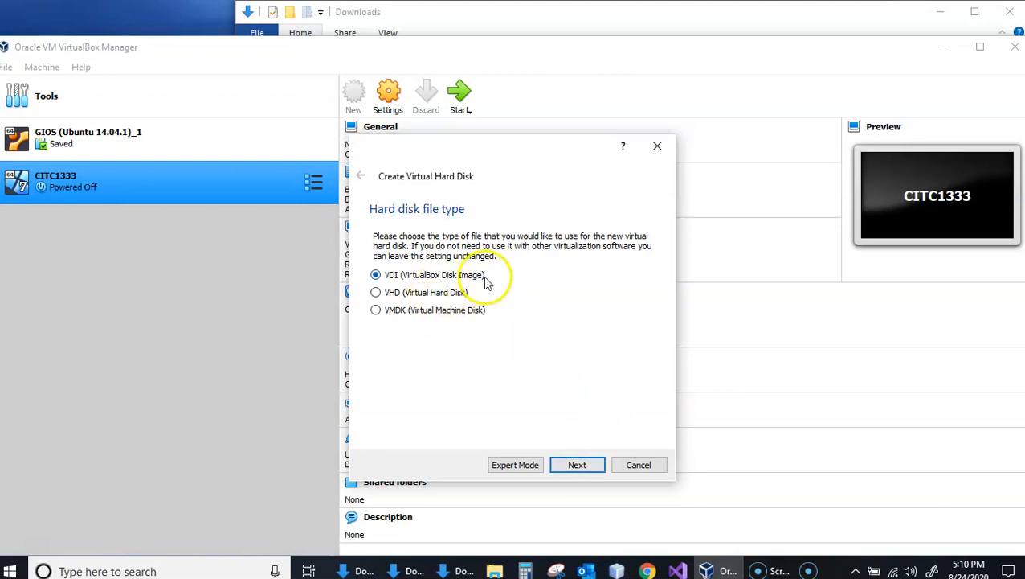
click(593, 464)
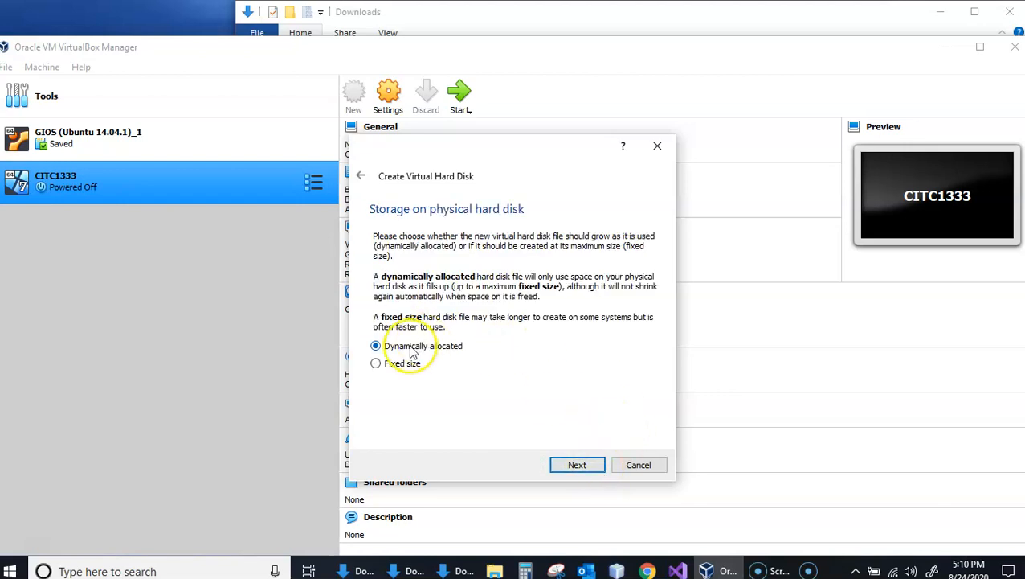
click(585, 466)
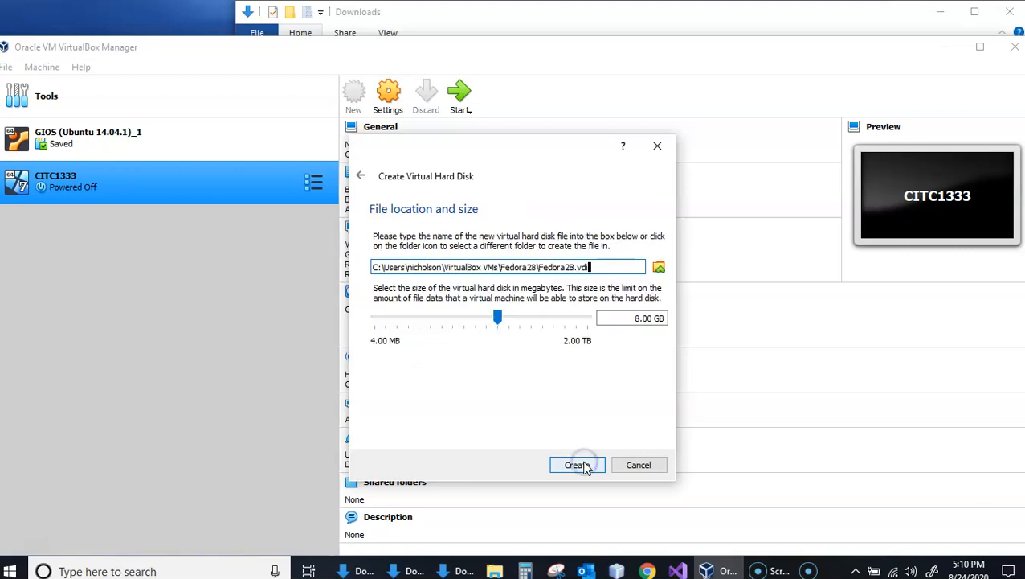
click(640, 317)
key(BackSpace)
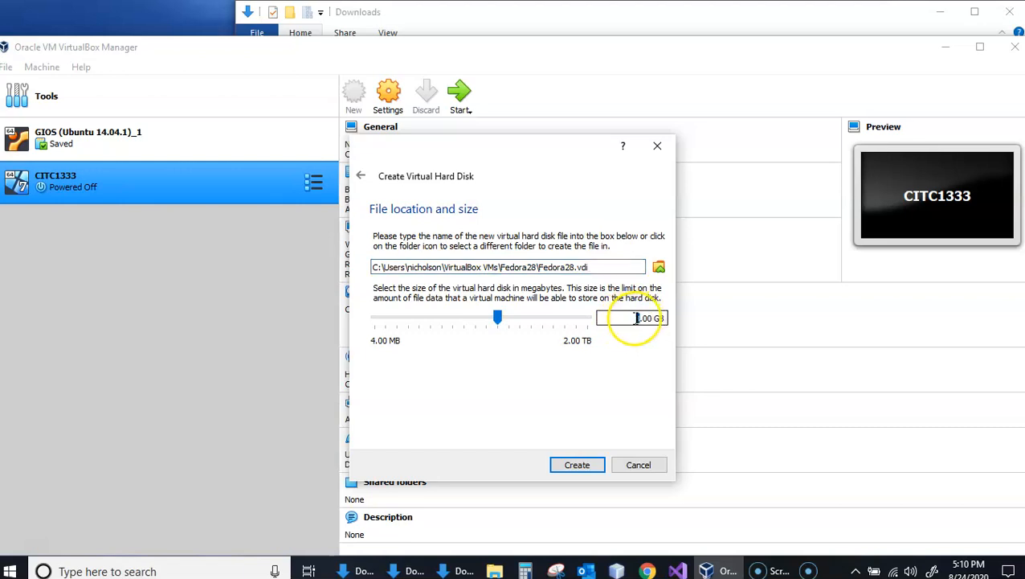
text(10)
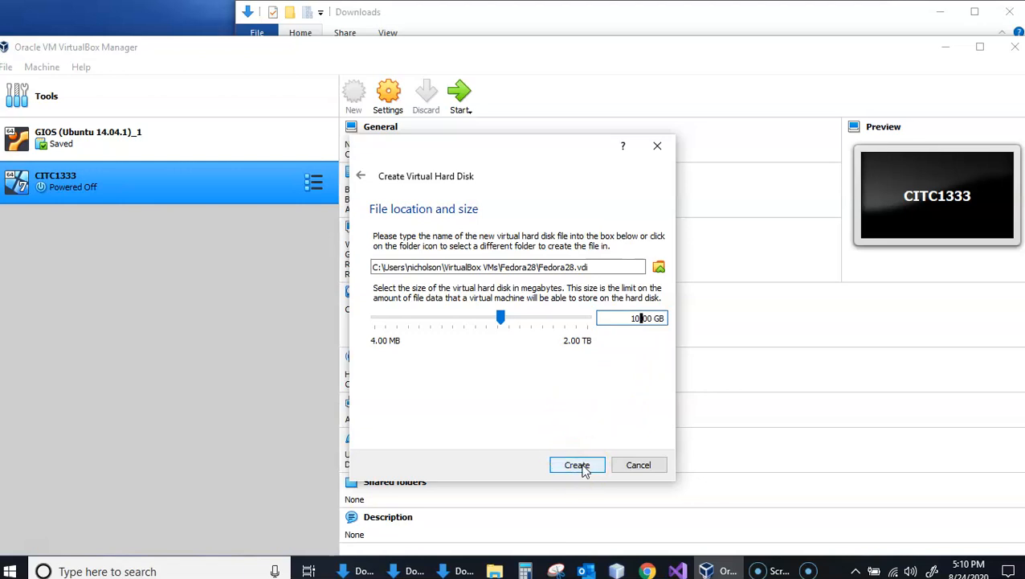
click(579, 465)
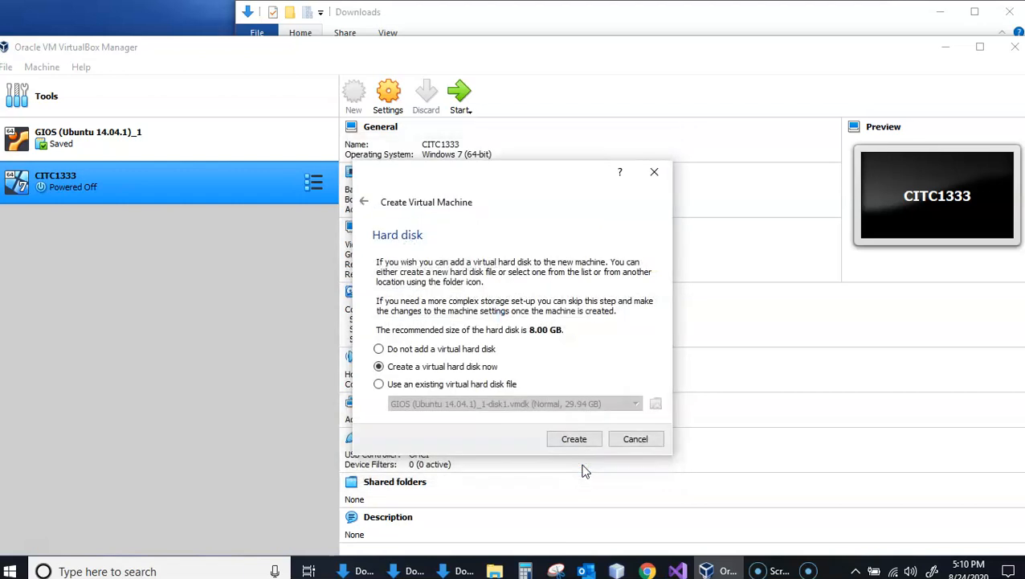
click(577, 441)
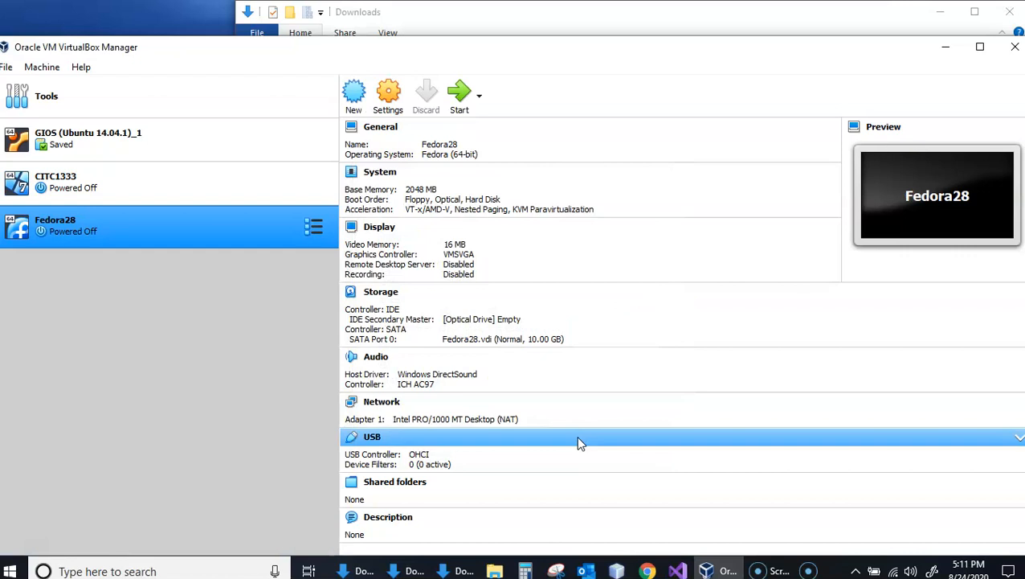
- Set the number of processors to 2 in the Fedora28 machine's system settings
click(388, 105)
click(197, 230)
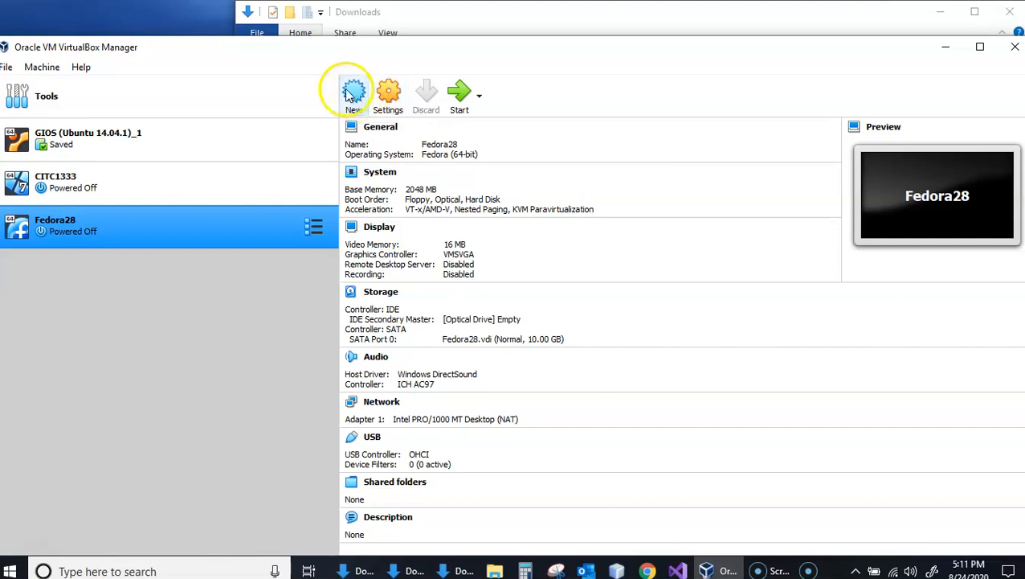
click(388, 94)
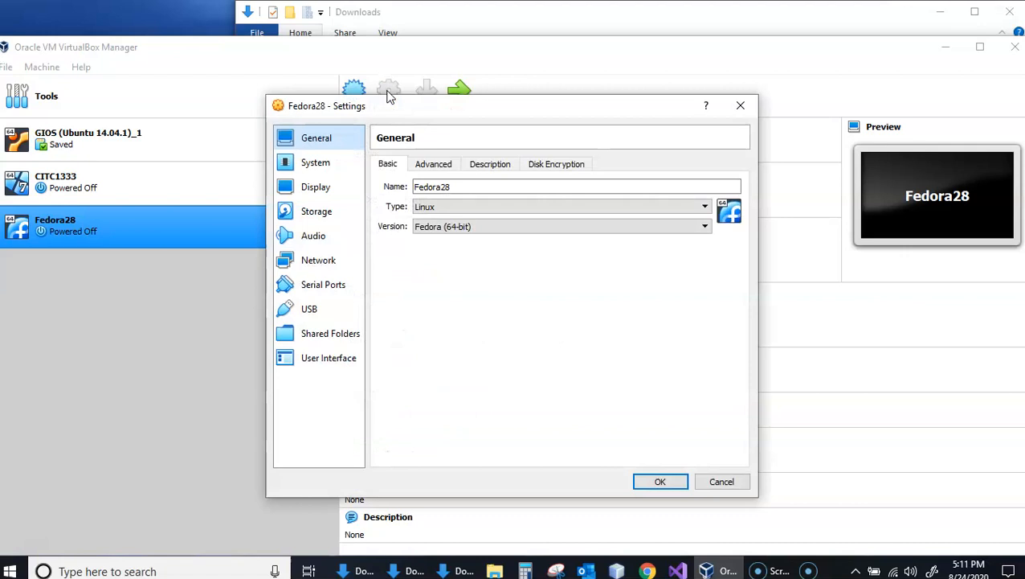
click(320, 165)
click(462, 163)
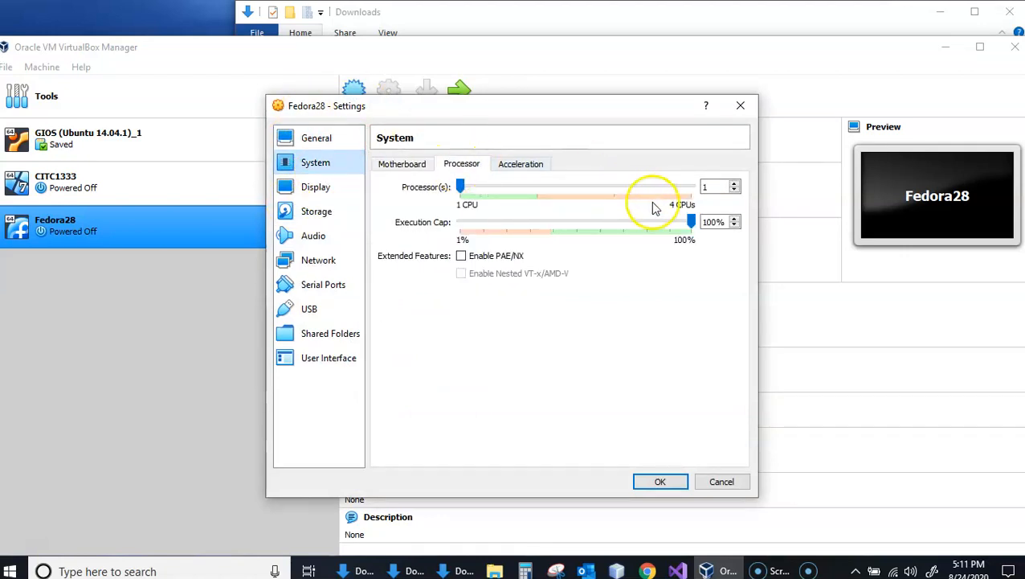
click(734, 183)
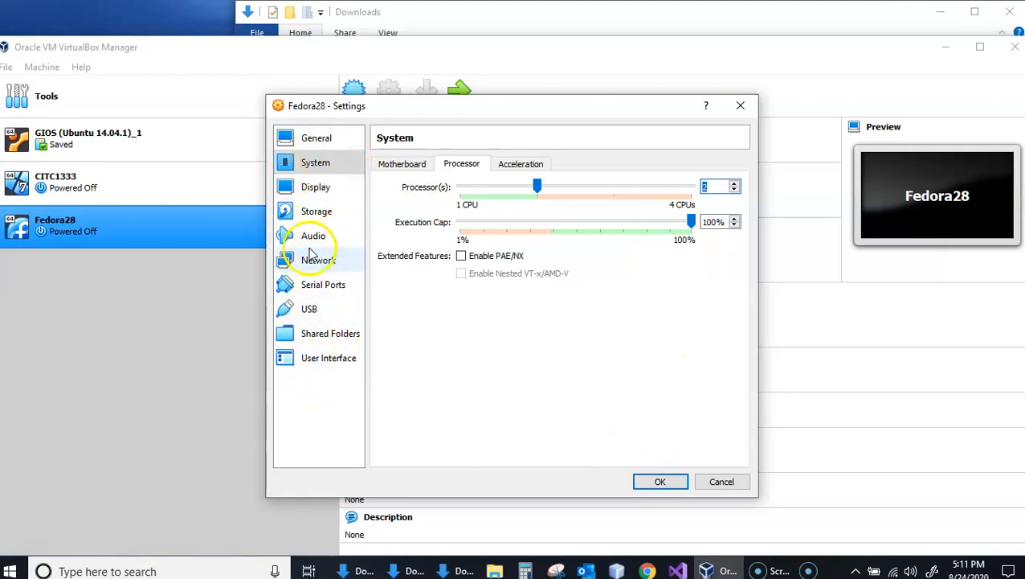
- Attach Fedora-Workstation-Live-x86_64-28-1.1.iso from Downloads to the empty IDE optical drive and save the Fedora28 machine's settings
click(313, 221)
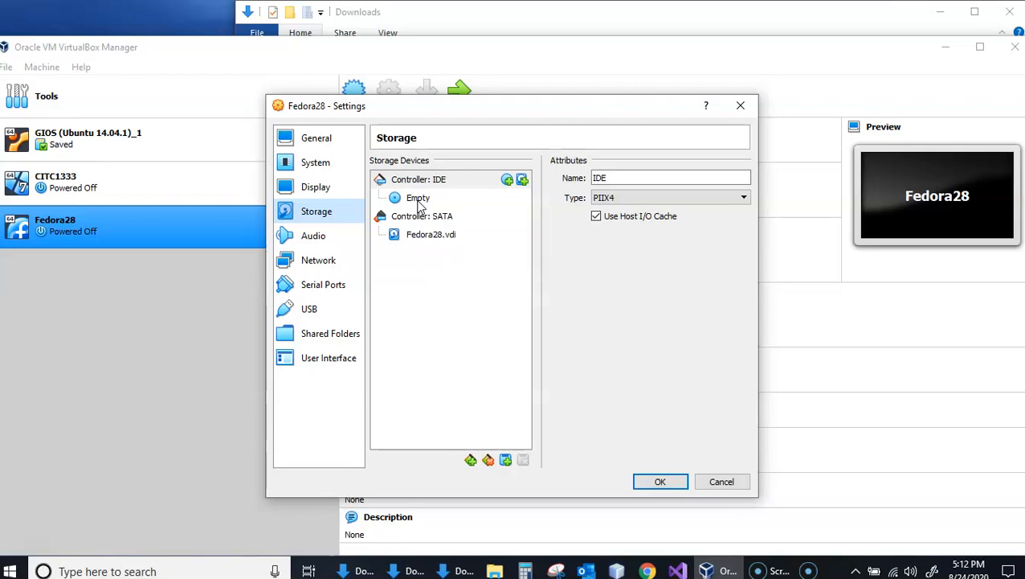
click(418, 199)
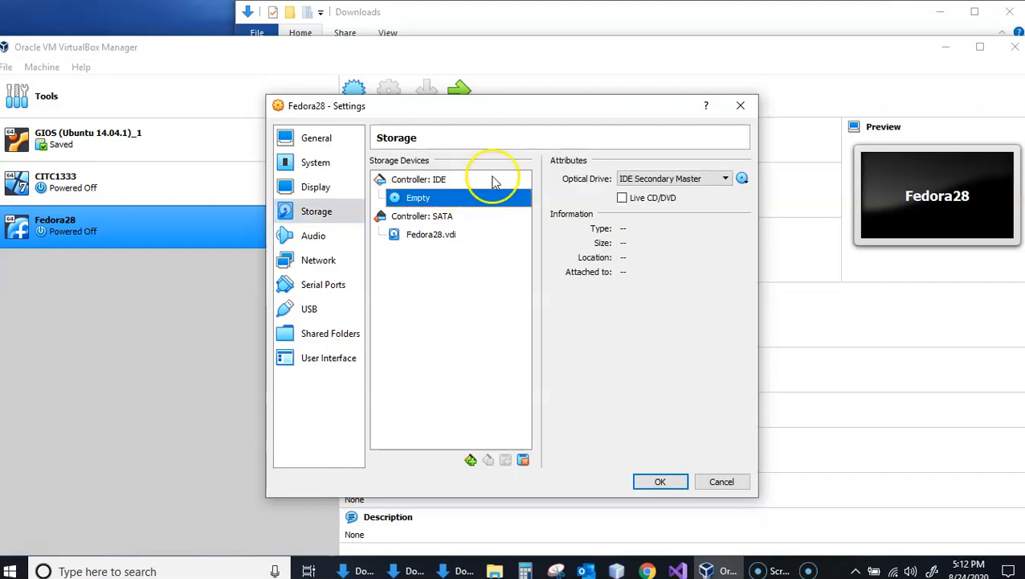
click(742, 180)
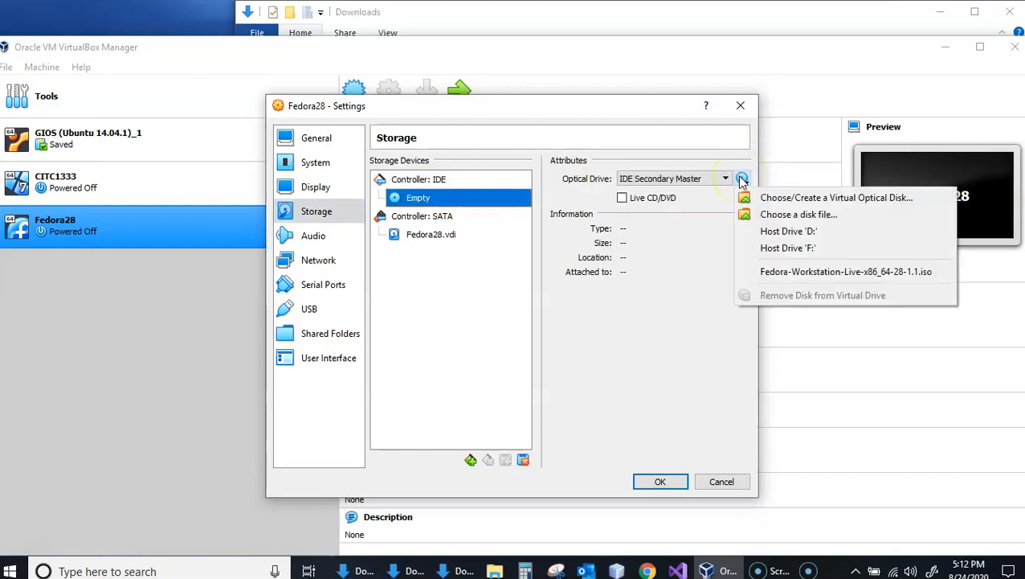
click(821, 215)
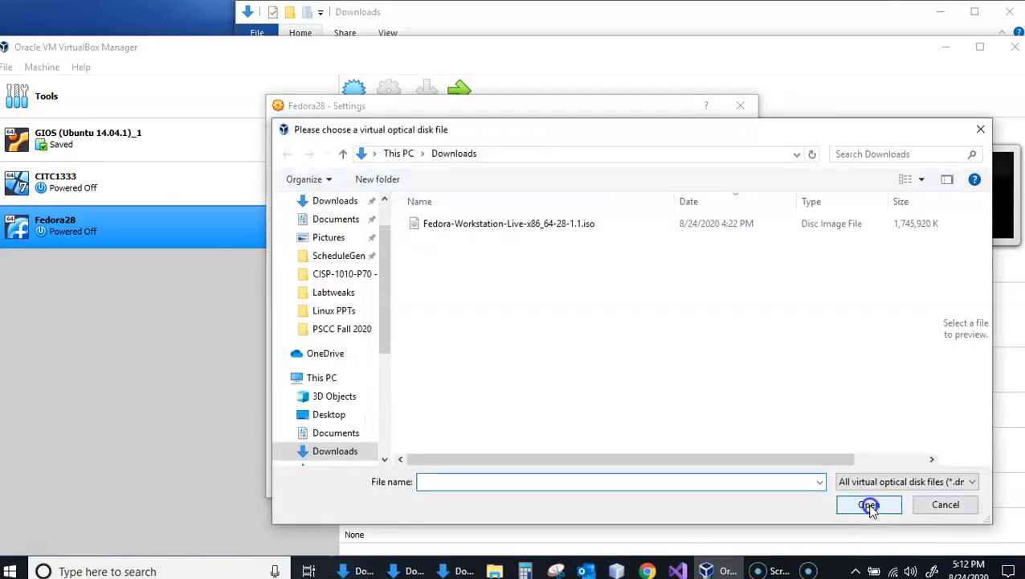
click(511, 223)
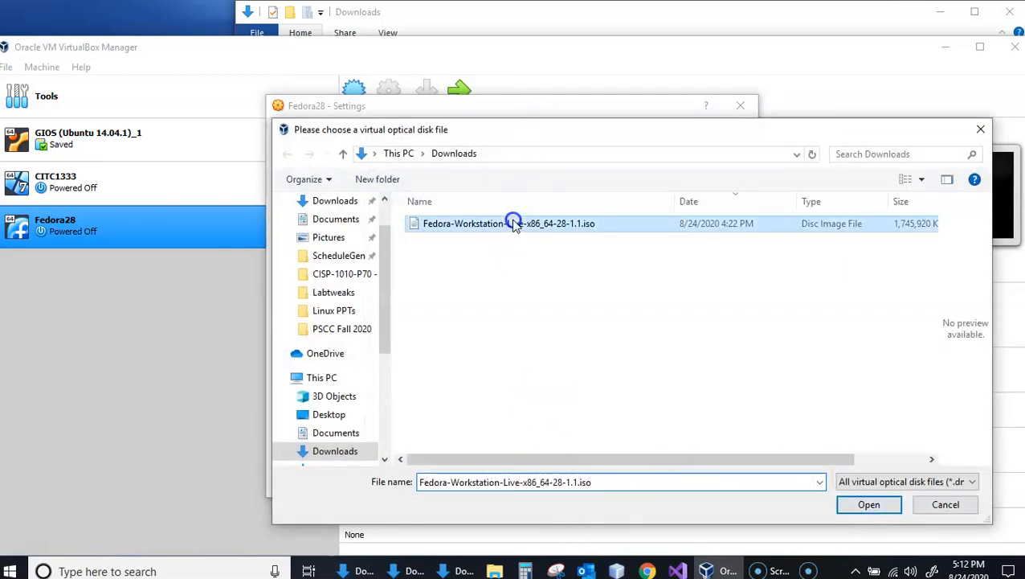
click(866, 504)
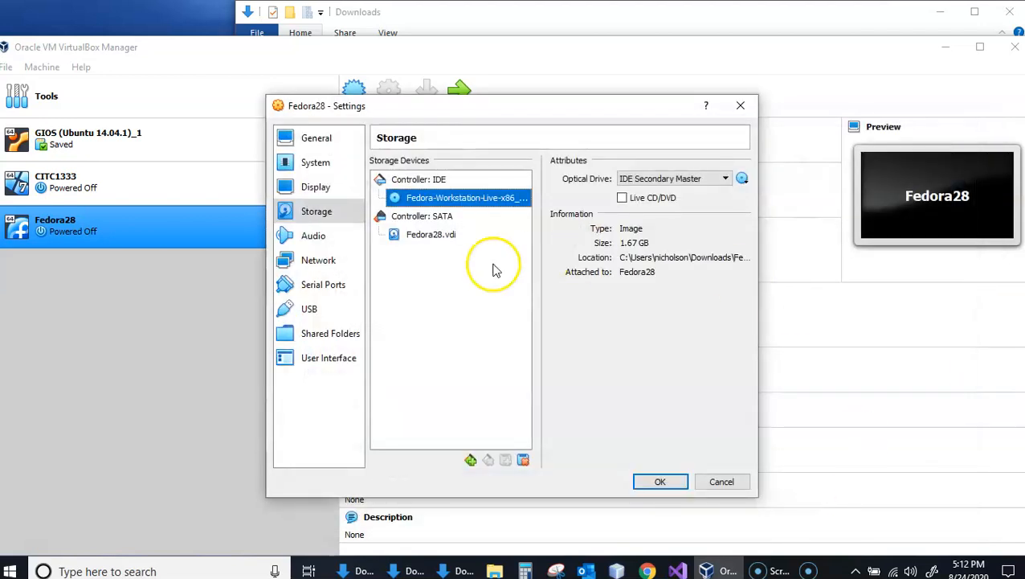
click(657, 482)
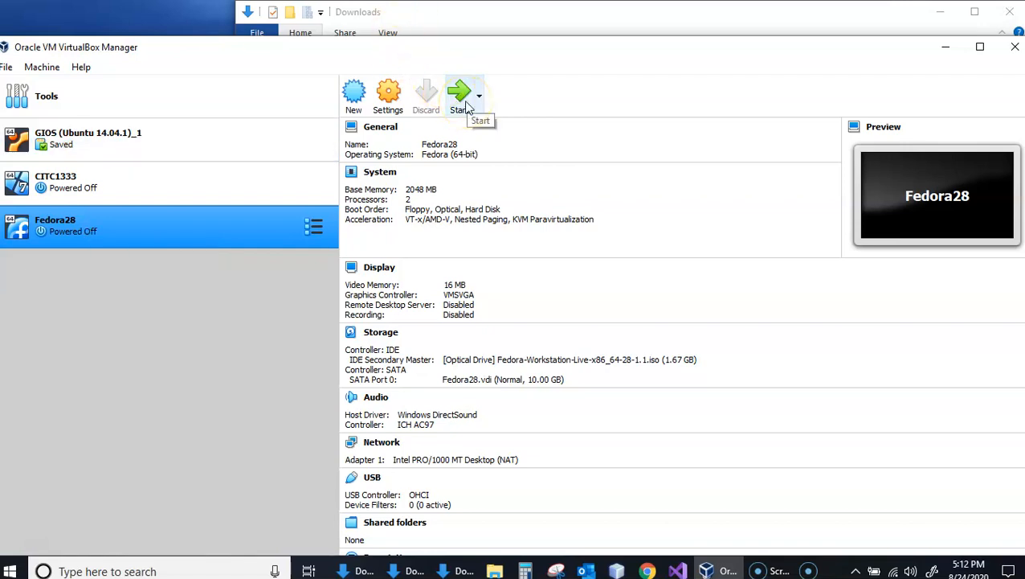
- Start the Fedora28 machine with Fedora-Workstation-Live-x86_64-28-1.1.iso selected as its start-up disk
click(468, 107)
click(541, 384)
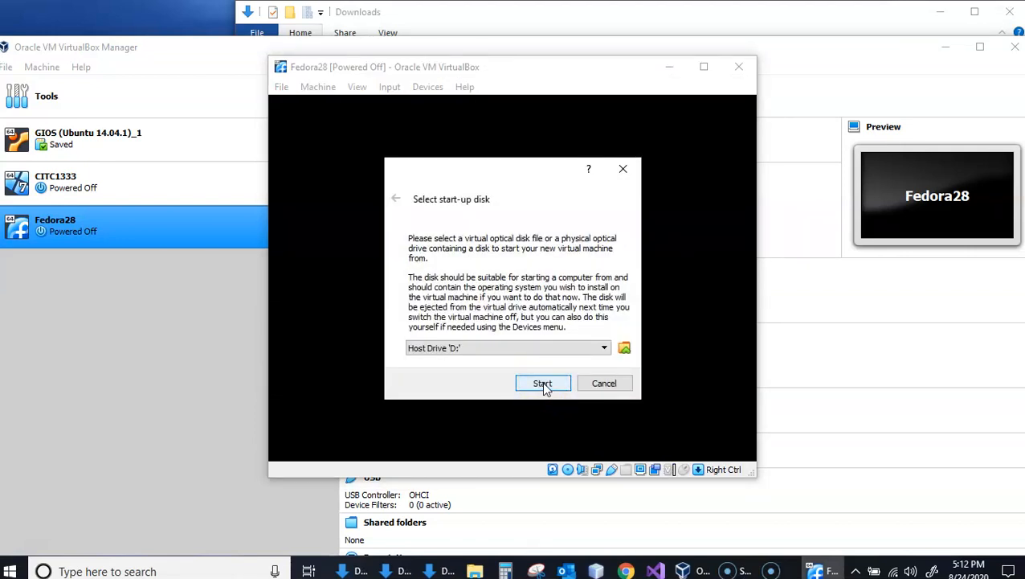
click(625, 348)
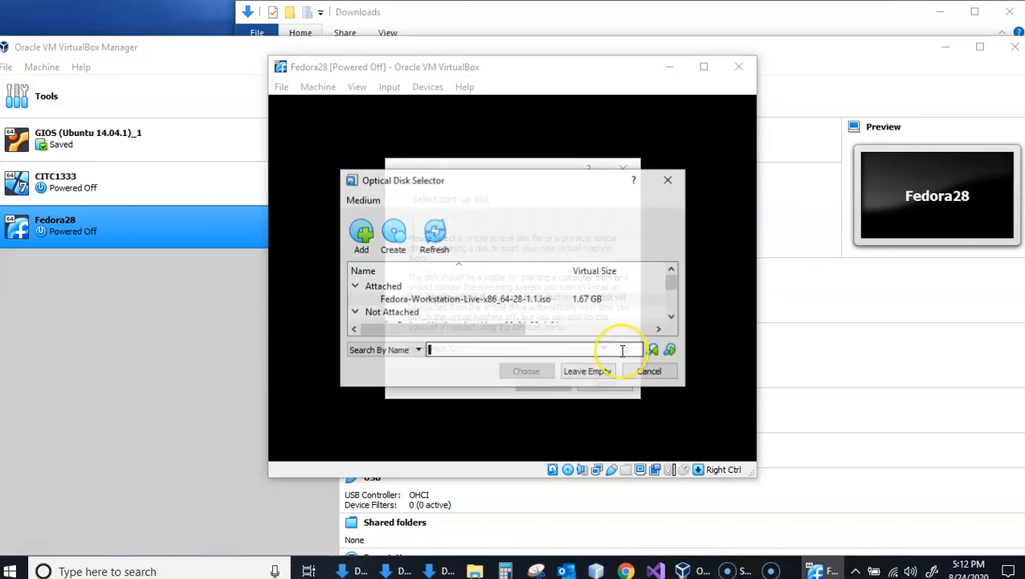
click(457, 303)
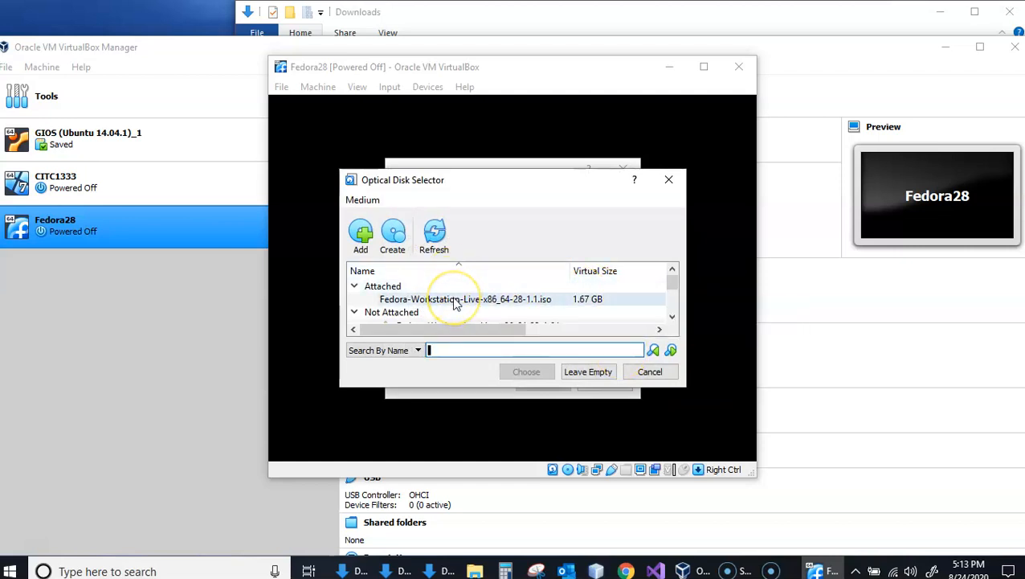
click(526, 371)
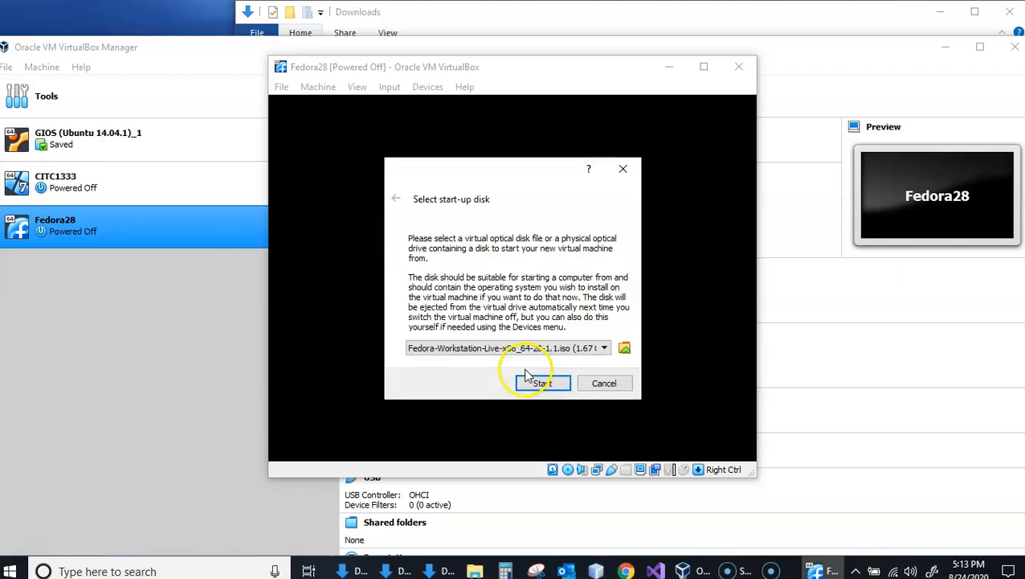
click(543, 382)
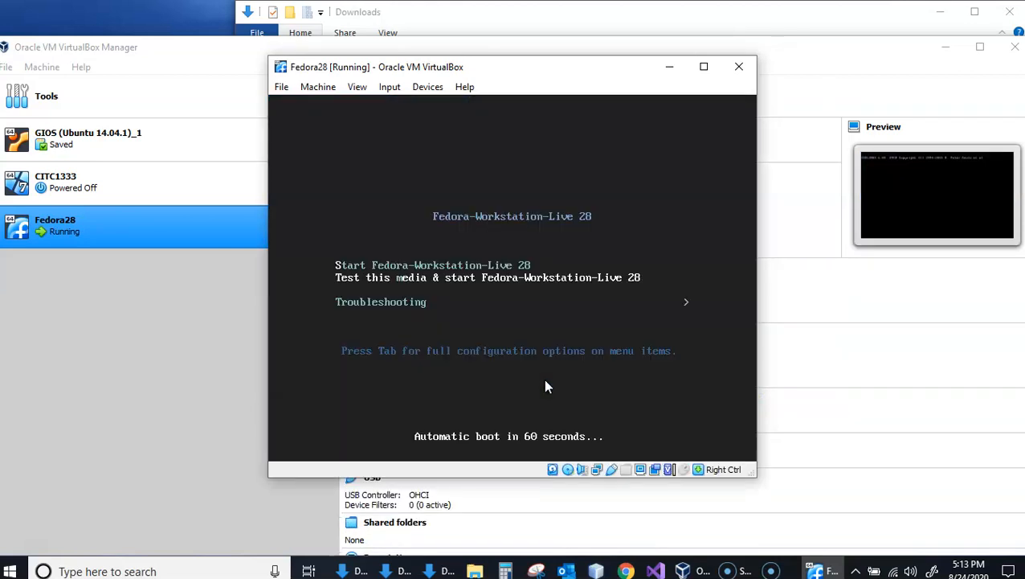
- Boot Fedora-Workstation-Live 28 from the boot menu and abort the media check
click(543, 267)
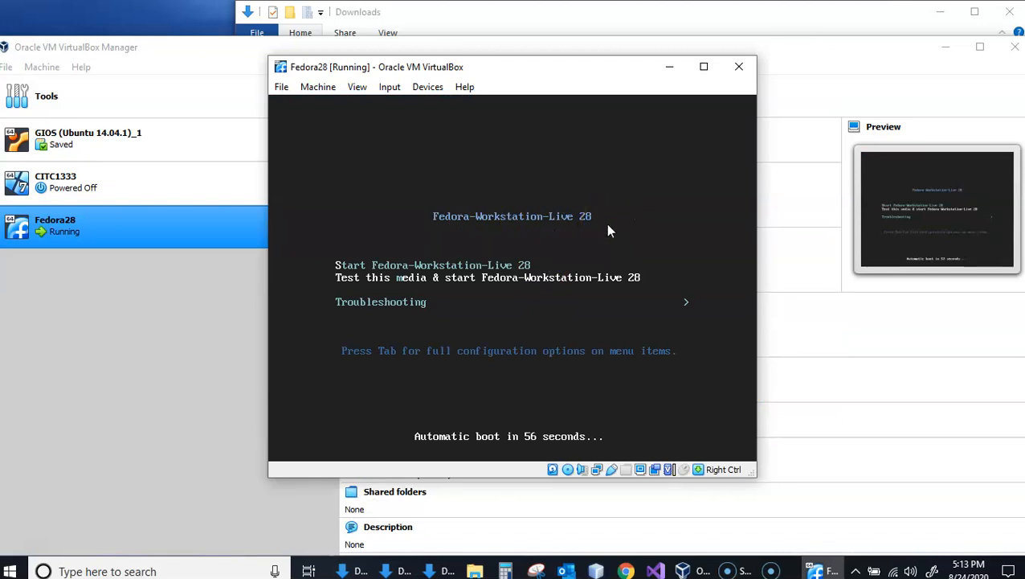
click(541, 266)
key(Return)
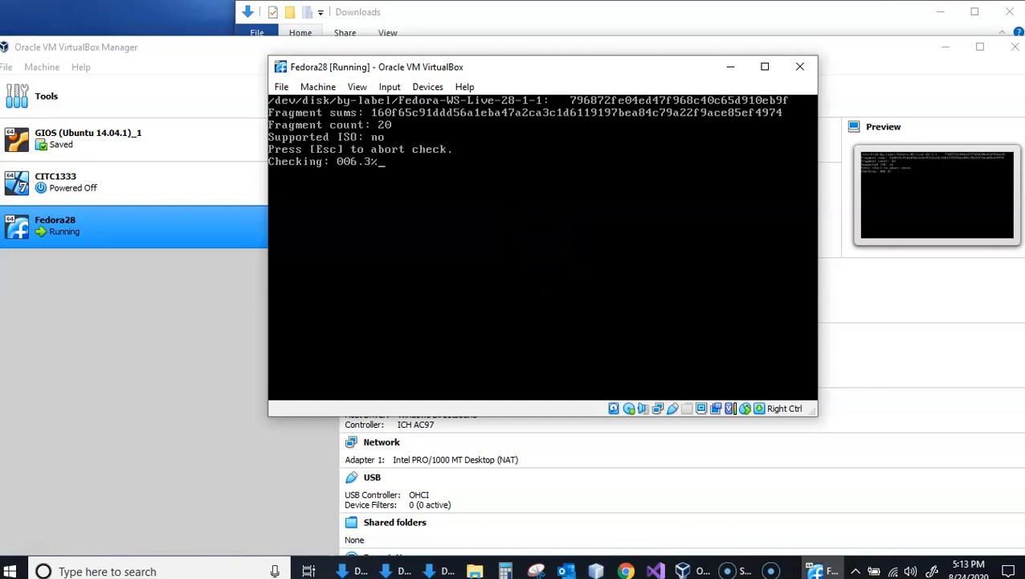
key(Escape)
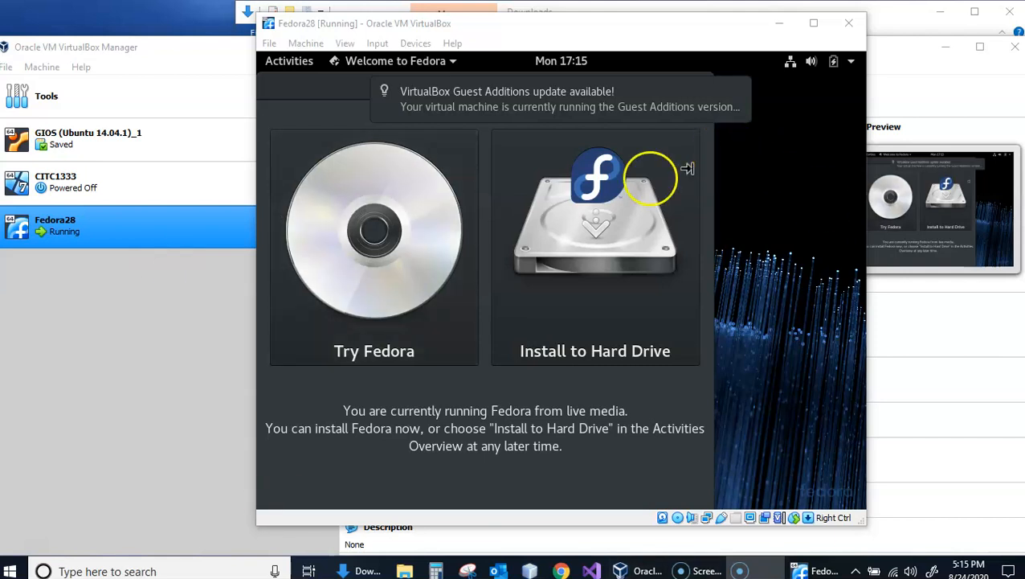
- Launch the installation to the hard drive and continue with English (United States) as the installation language
click(584, 211)
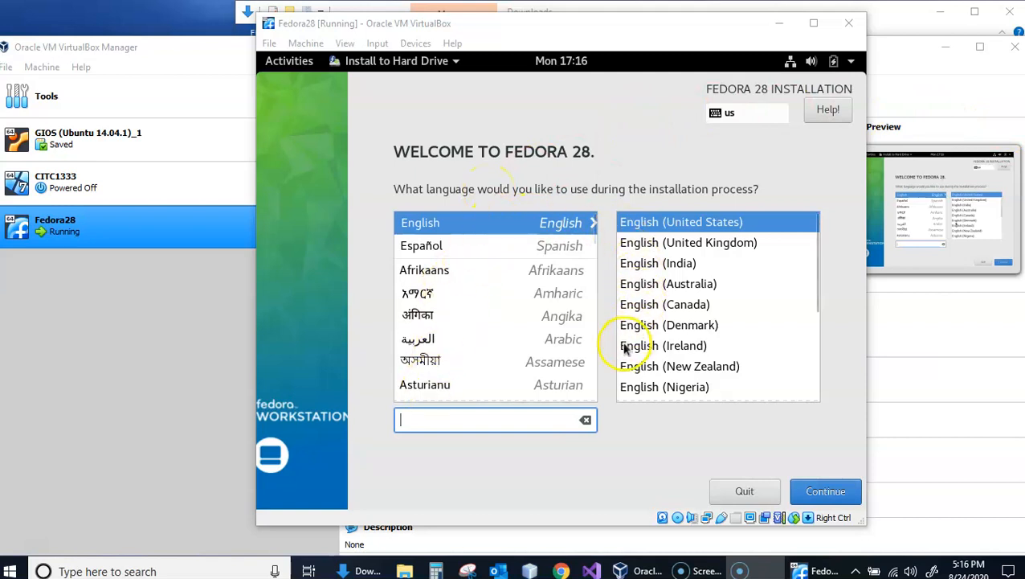
click(700, 224)
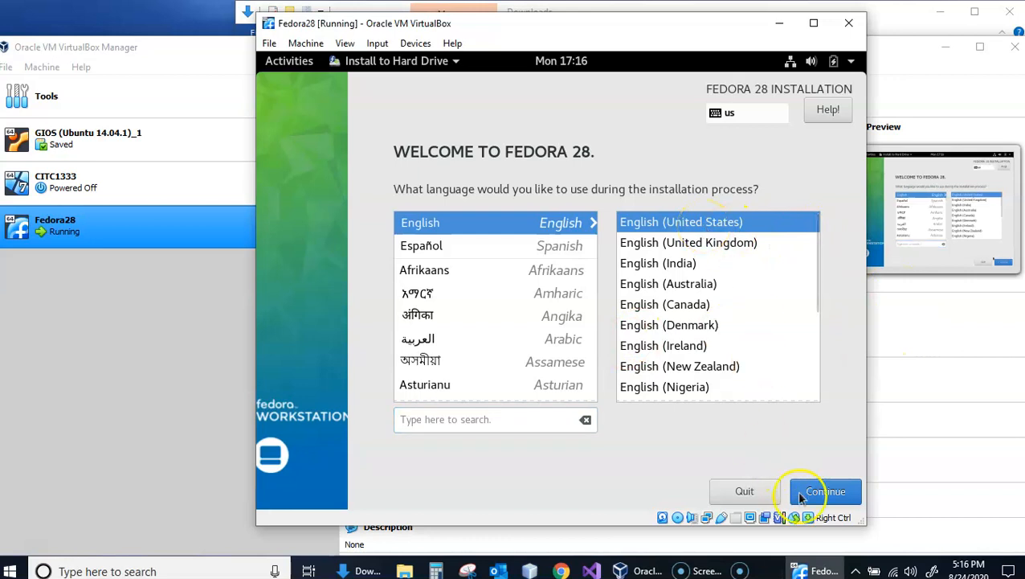
click(828, 494)
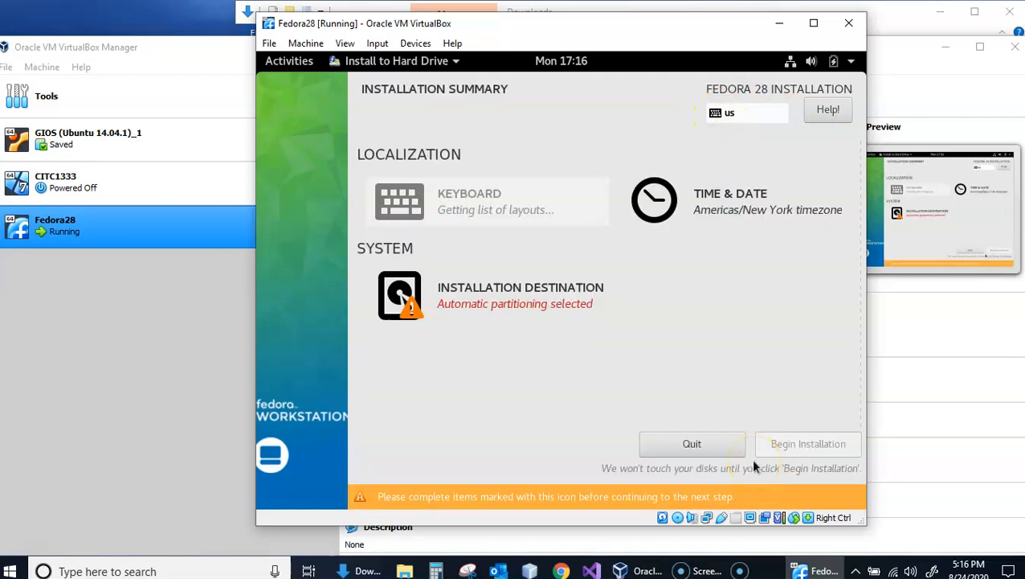
- Accept the 10 GiB ATA VBOX HARDDISK as the installation destination with automatic storage configuration
click(534, 265)
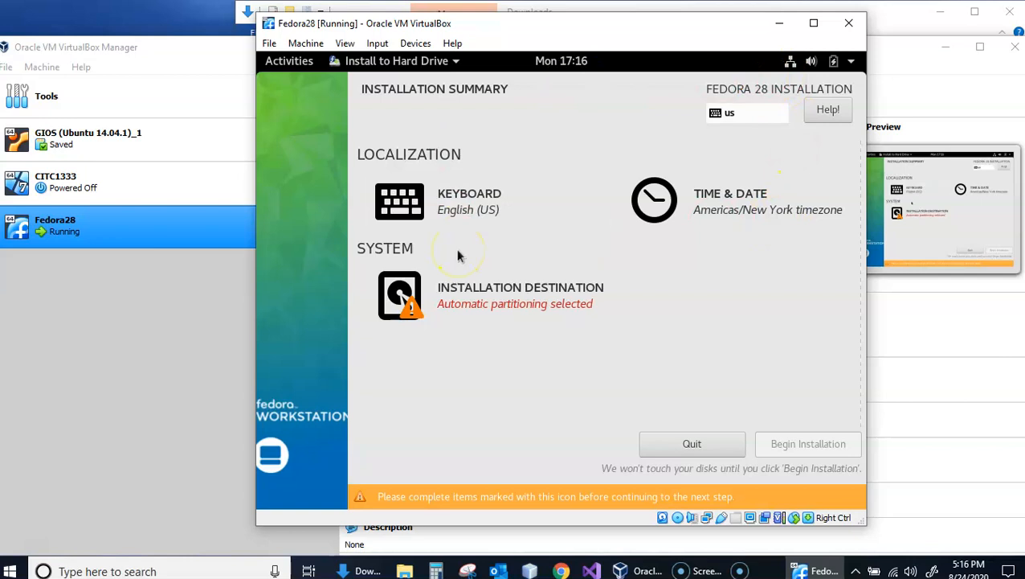
click(460, 297)
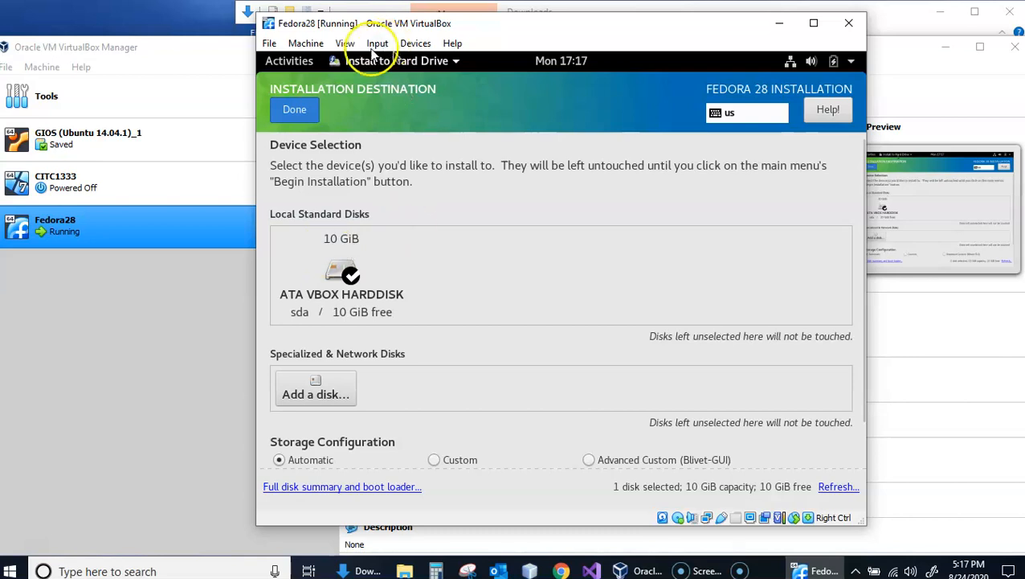
click(290, 117)
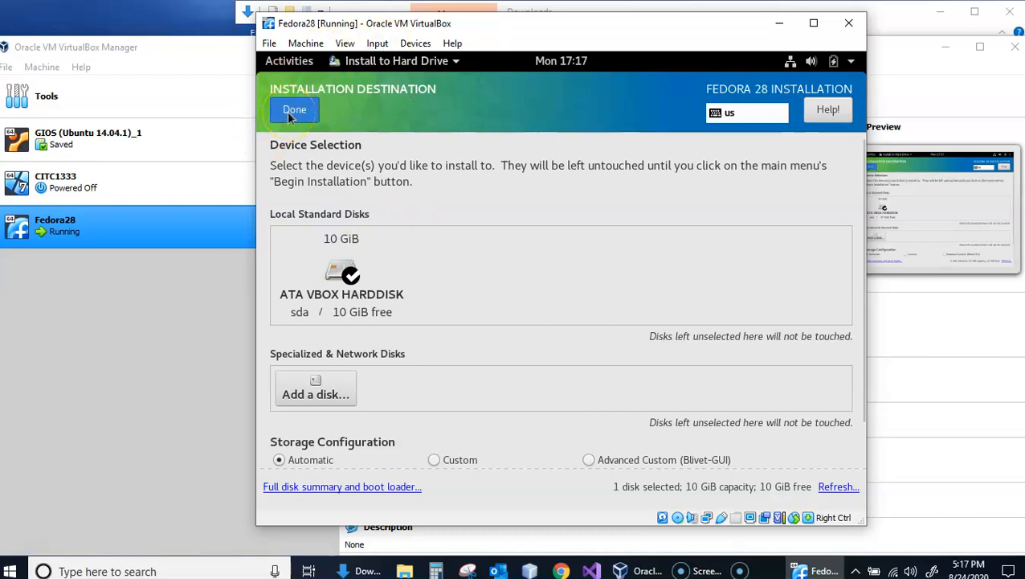
click(289, 115)
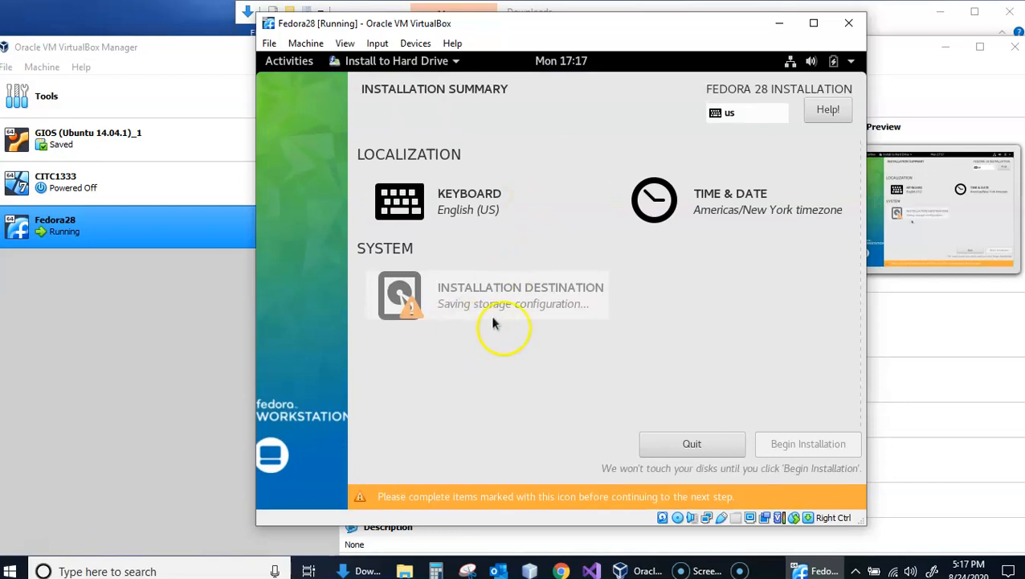
click(476, 354)
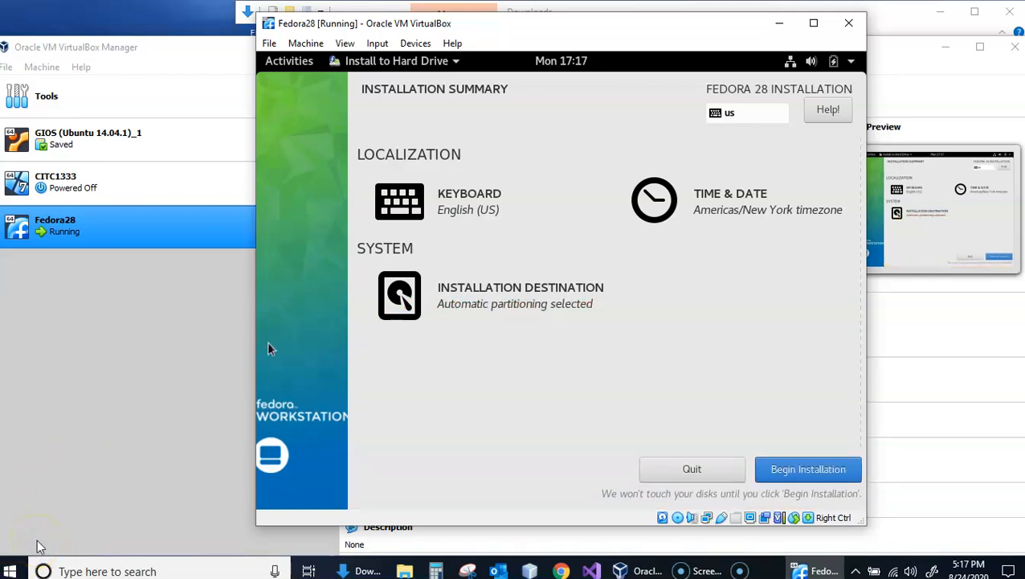
- Begin the Fedora 28 installation and quit the installer once it is complete
click(815, 472)
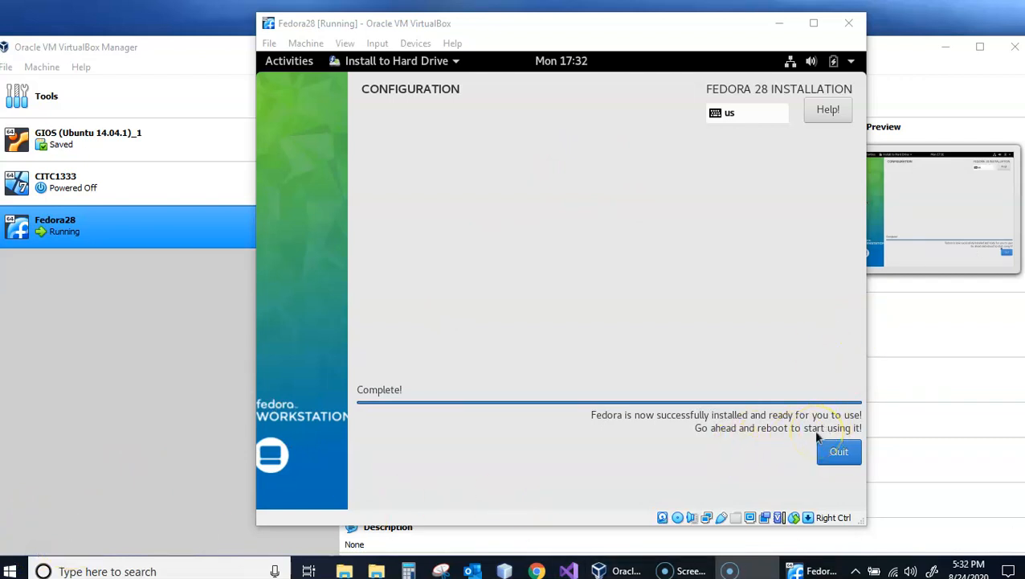
click(840, 456)
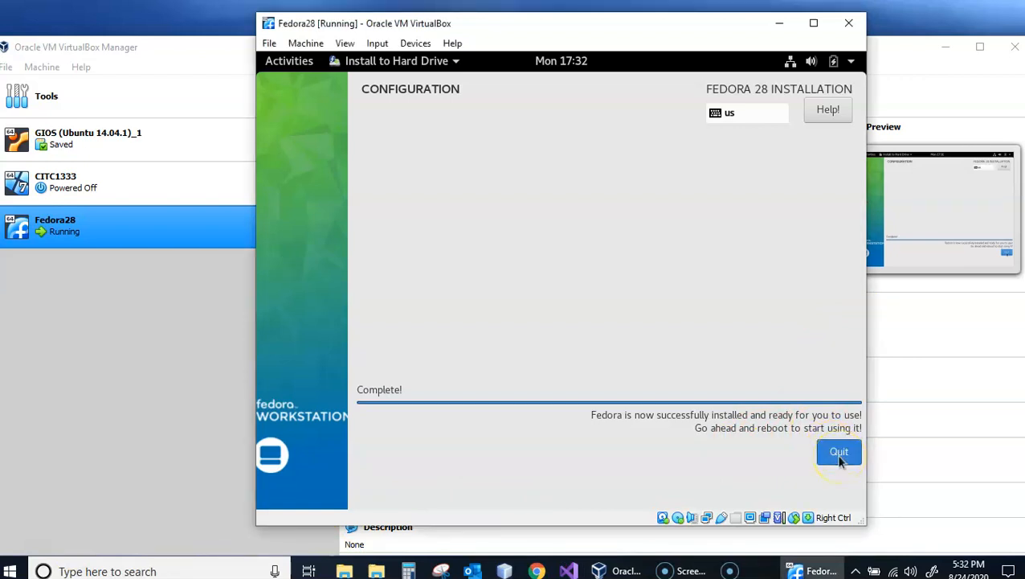
click(839, 456)
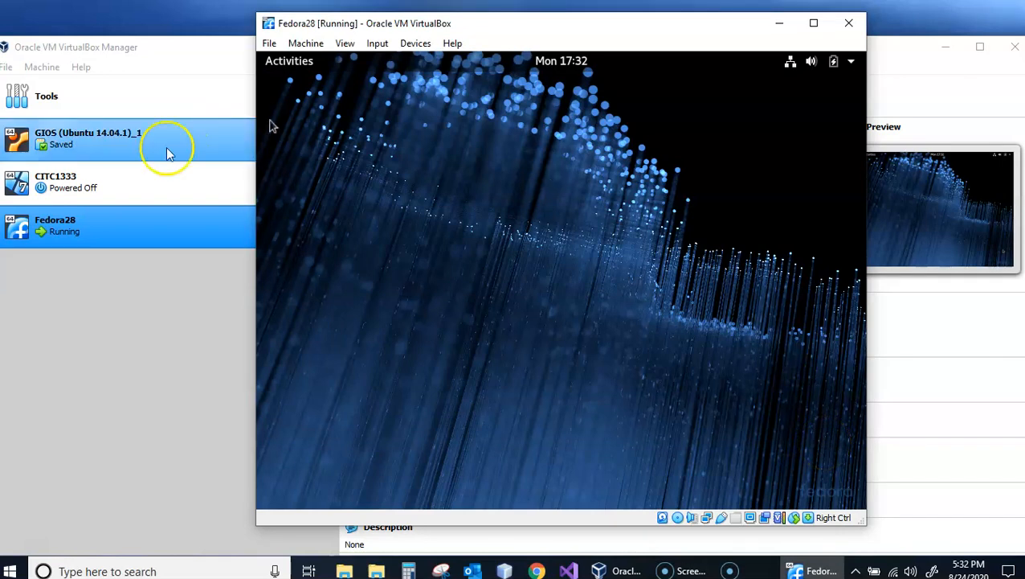
- Open a Terminal window from the live desktop's list of all applications
click(293, 62)
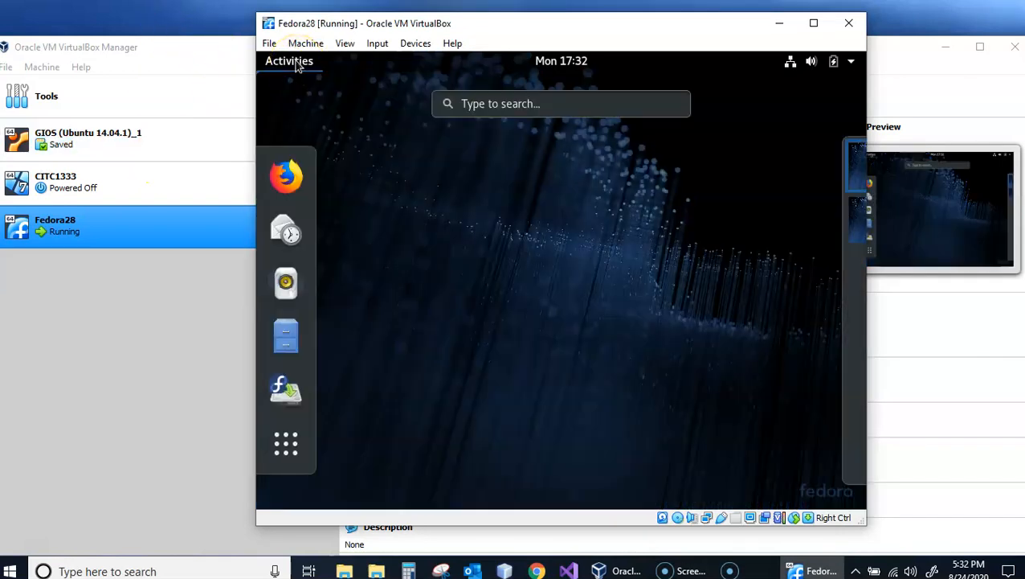
click(292, 62)
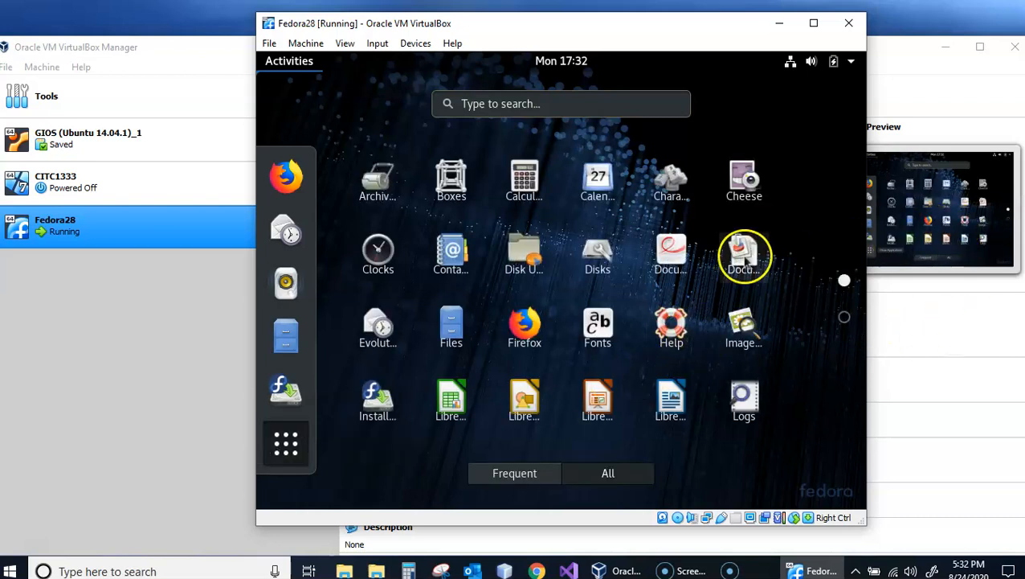
scroll(664, 326, down, 1)
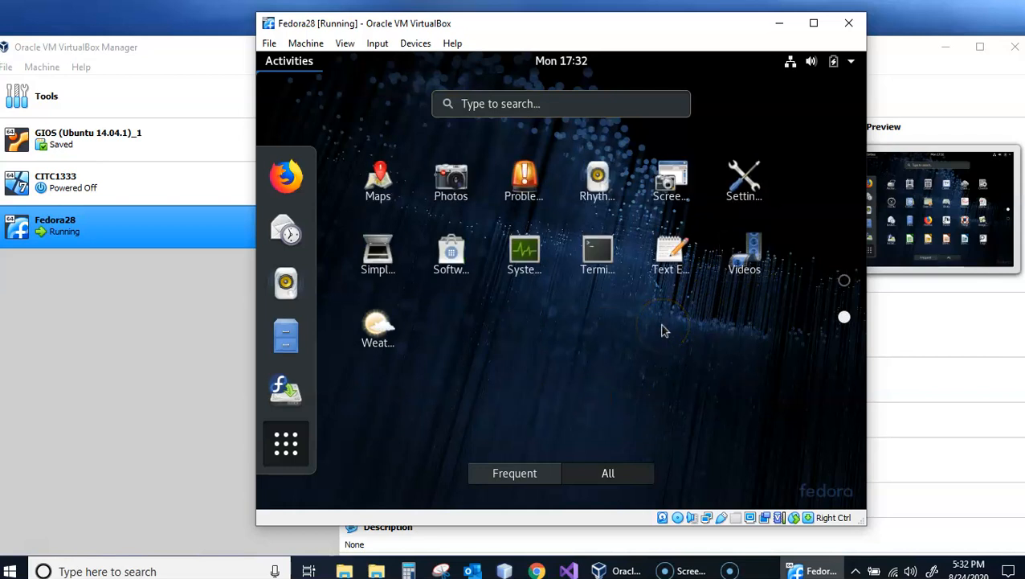
click(595, 249)
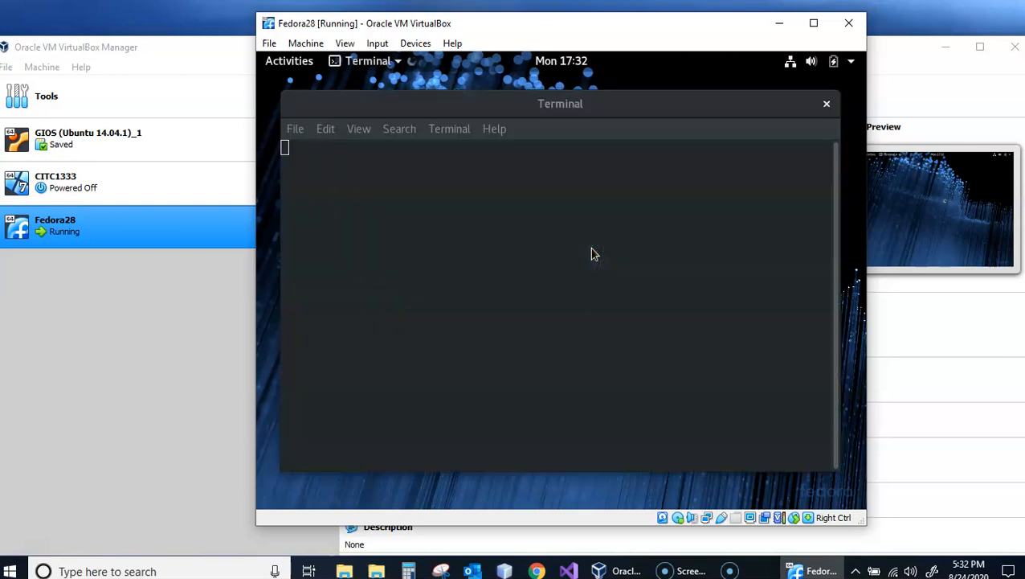
click(603, 196)
click(954, 12)
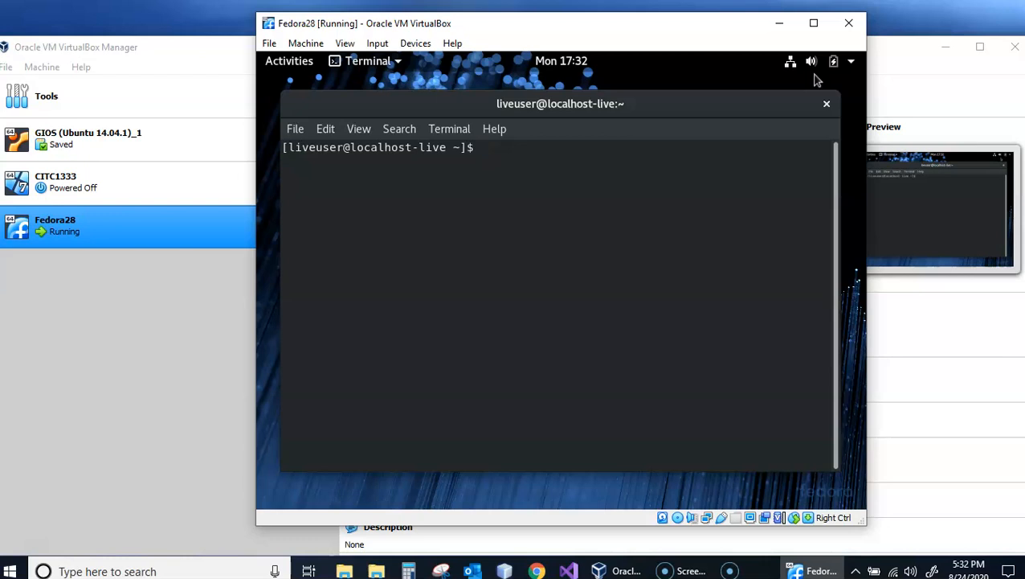
- Reboot the virtual machine by running "shutdown -r now" in the terminal
text(shut)
text(dow)
text(n-)
text(-r )
text(n)
key(BackSpace)
key(BackSpace)
text(now)
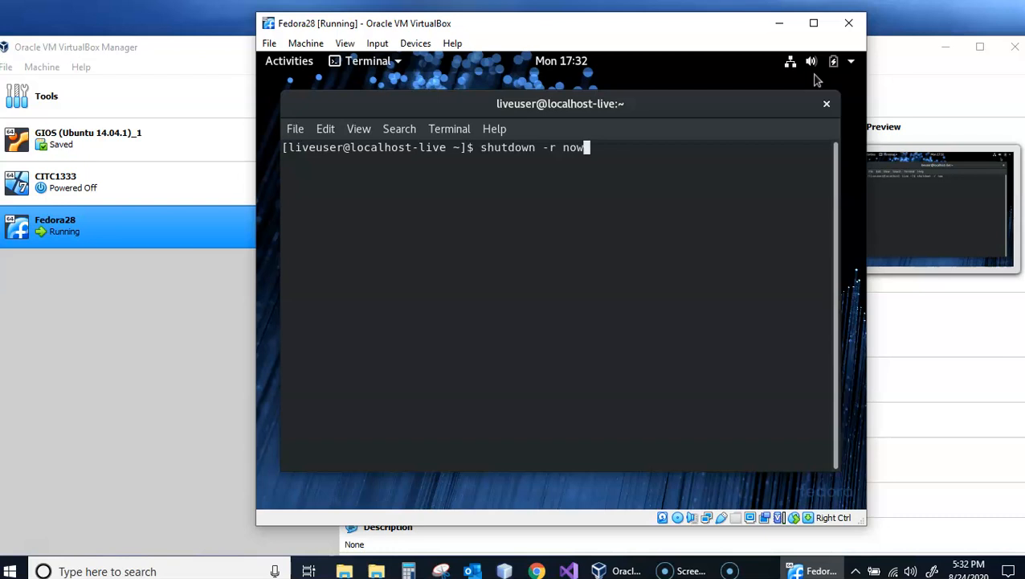
key(Return)
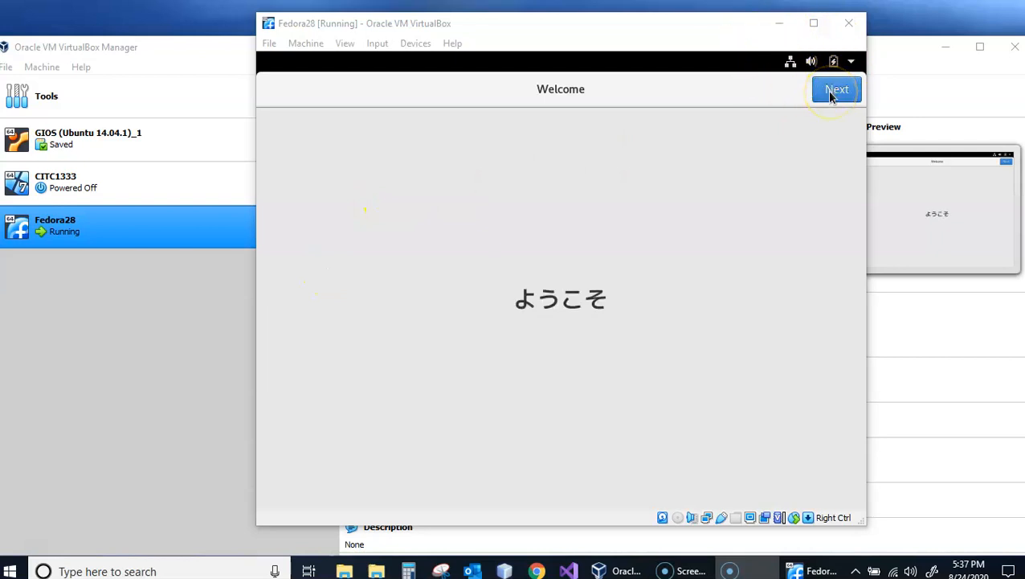
click(487, 31)
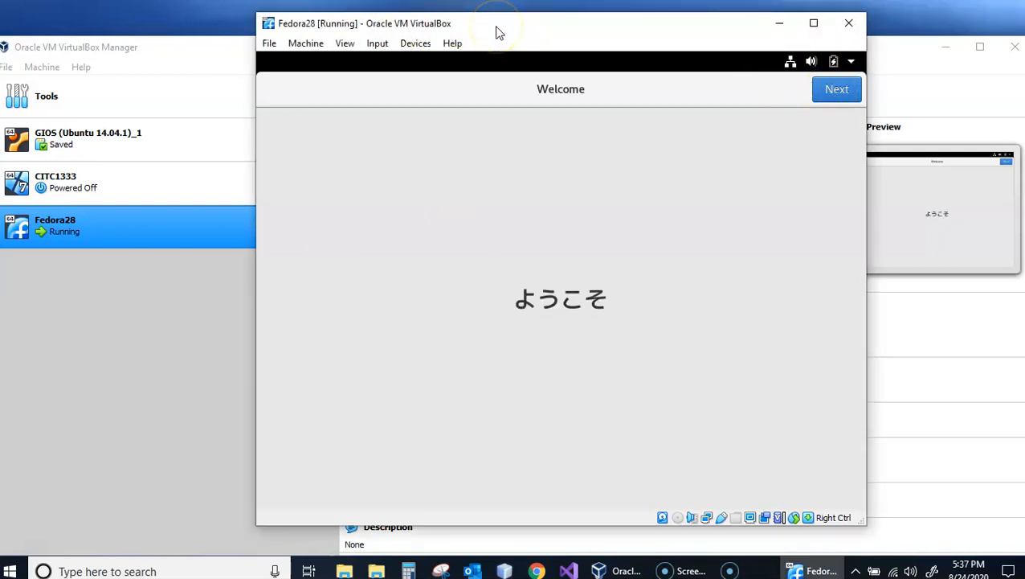
click(306, 44)
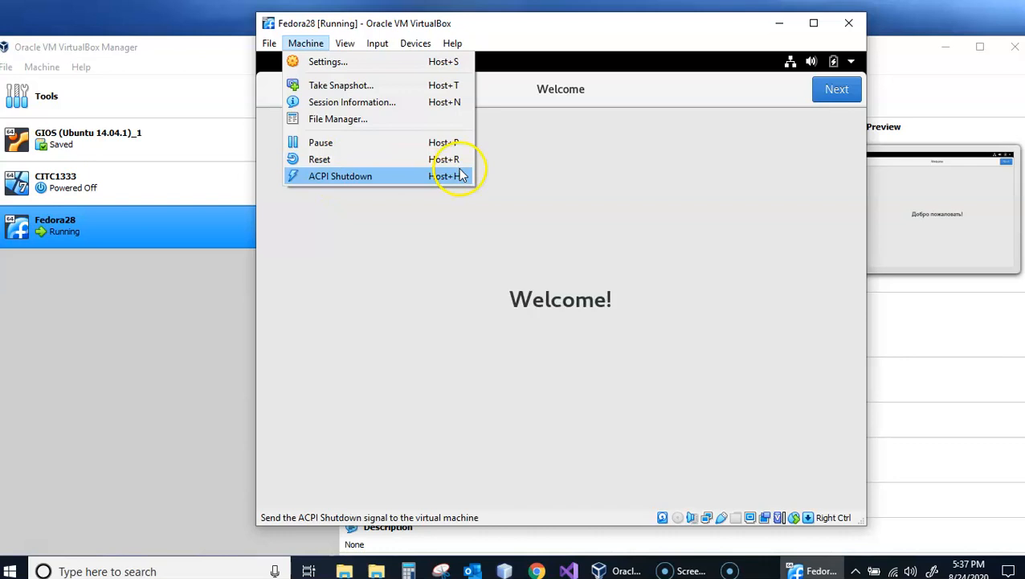
- Check the optical drive on the IDE controller in the Fedora28 machine's storage settings, and leave the settings without saving changes
click(544, 25)
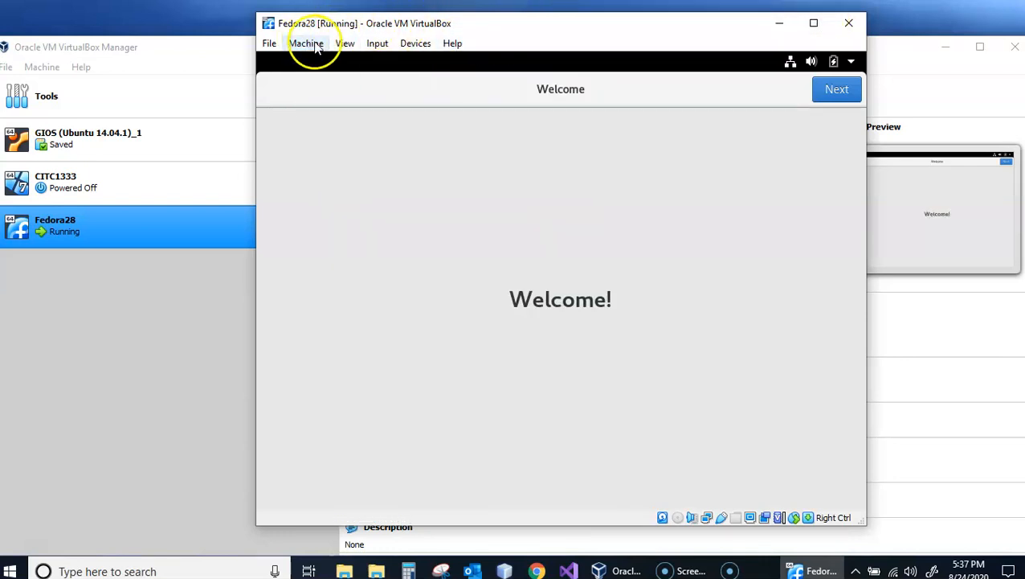
right_click(103, 227)
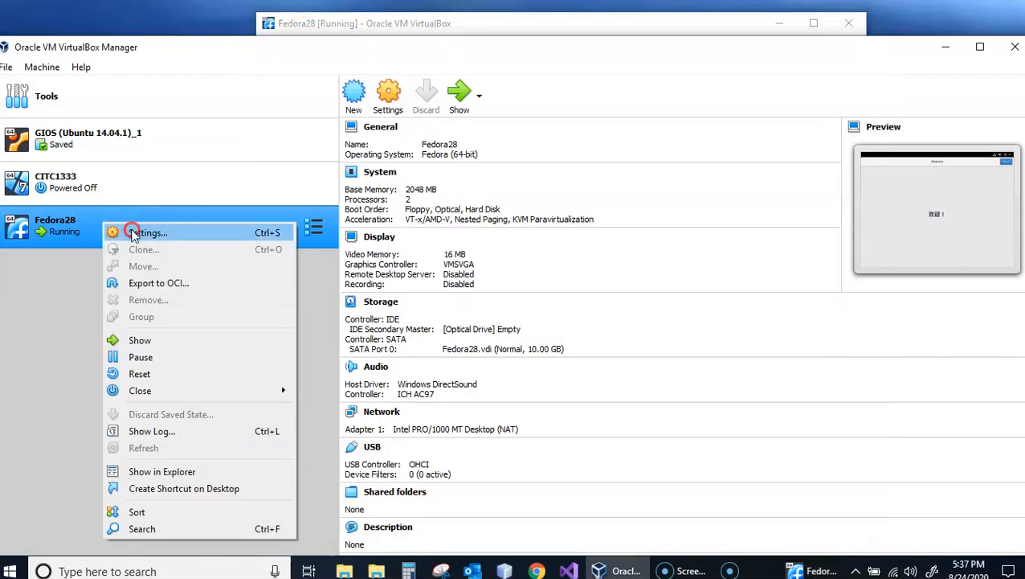
click(133, 231)
click(388, 95)
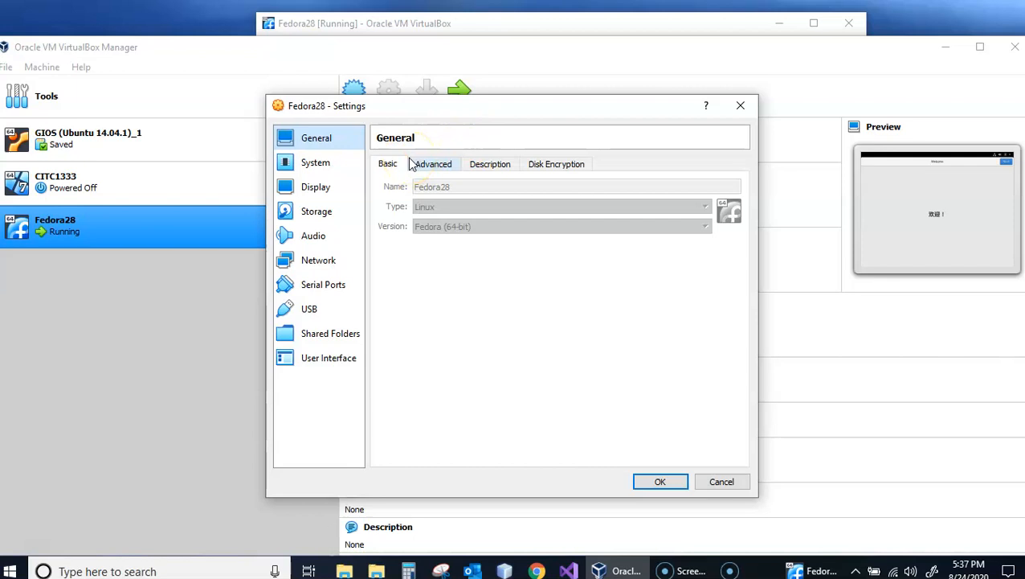
click(315, 210)
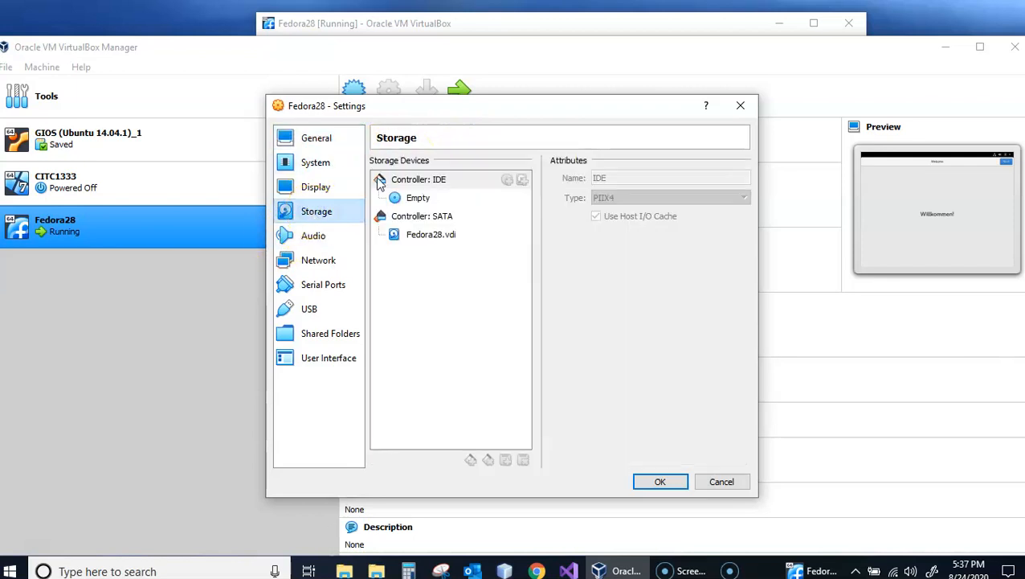
click(424, 200)
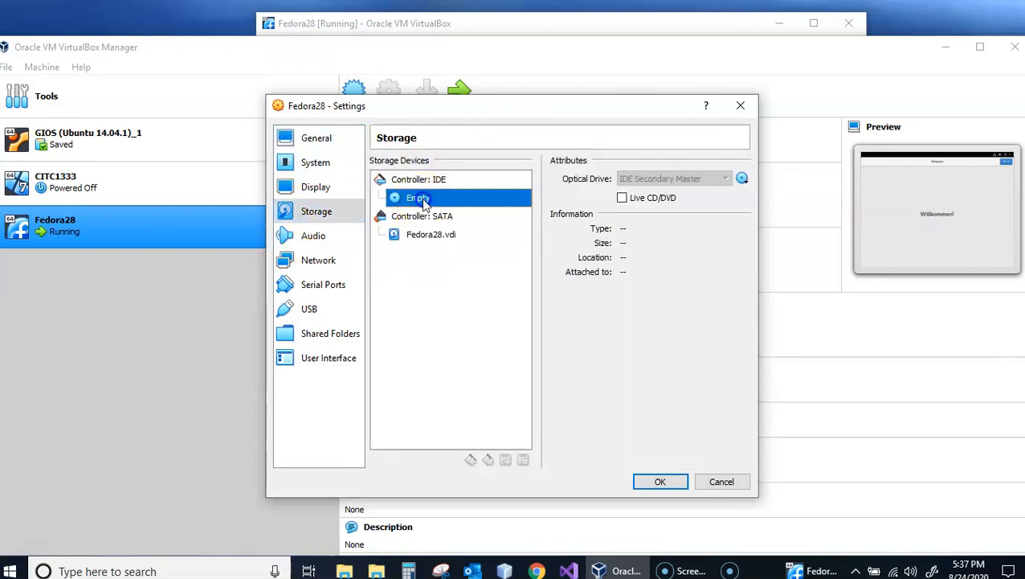
click(742, 179)
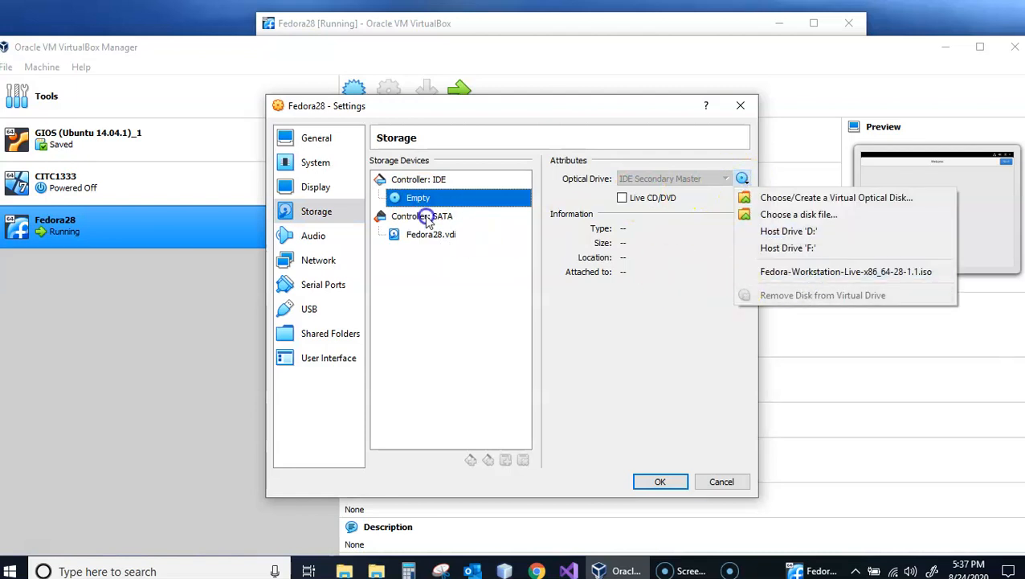
click(720, 480)
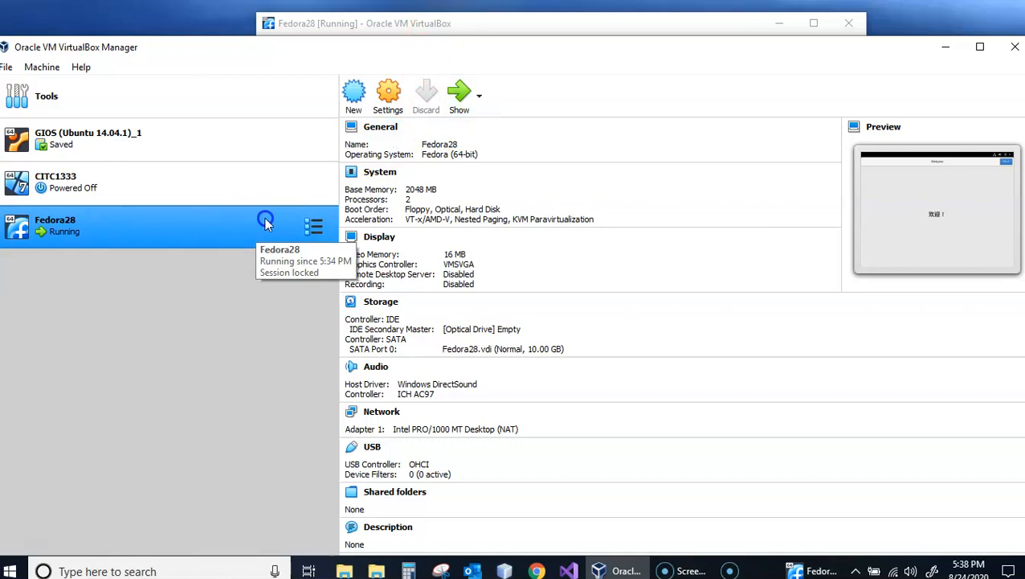
- Return to the running Fedora28 machine, continue past the welcome page, accept the default privacy settings and skip connecting online accounts
click(463, 103)
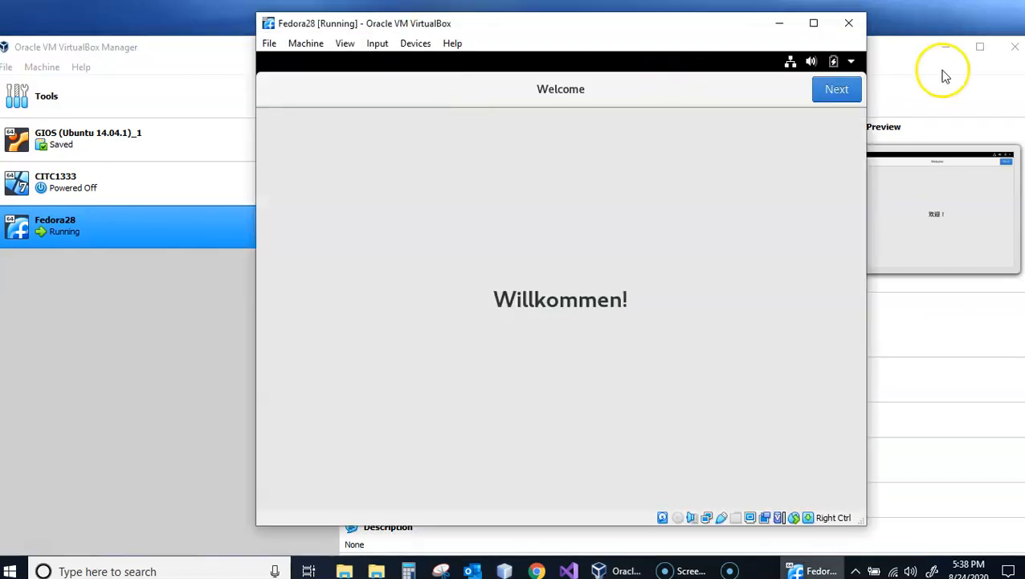
click(826, 90)
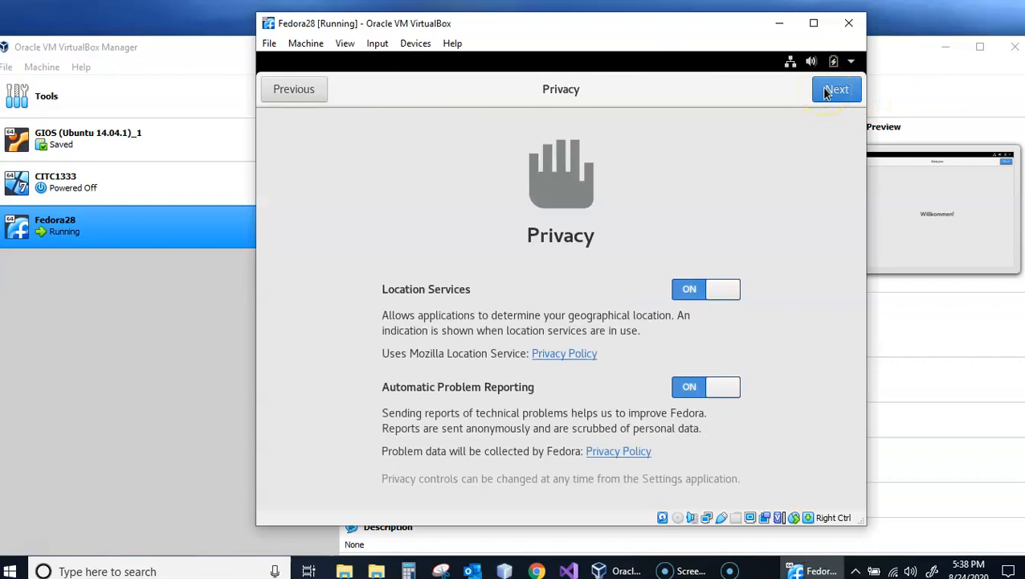
click(834, 89)
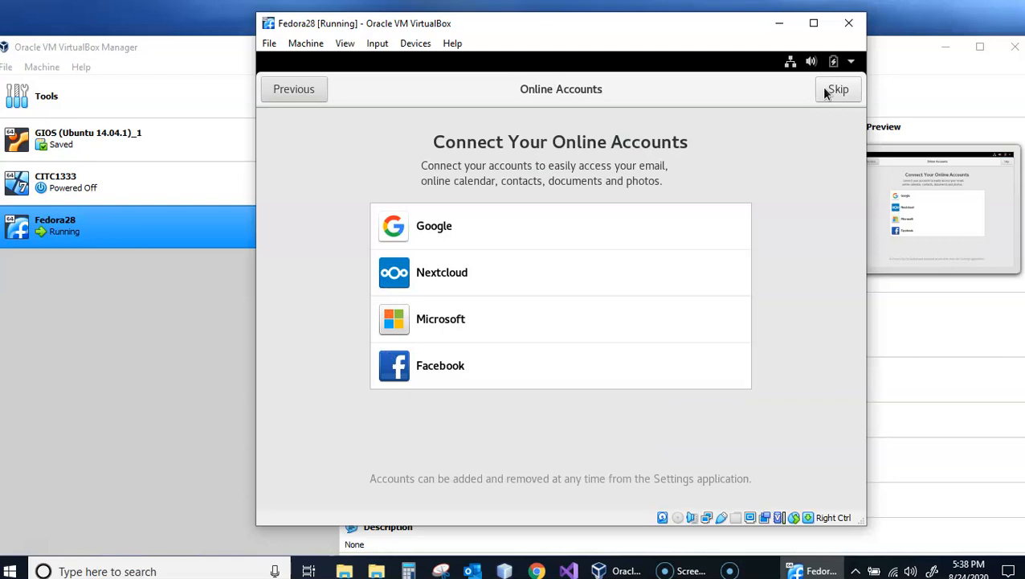
click(825, 90)
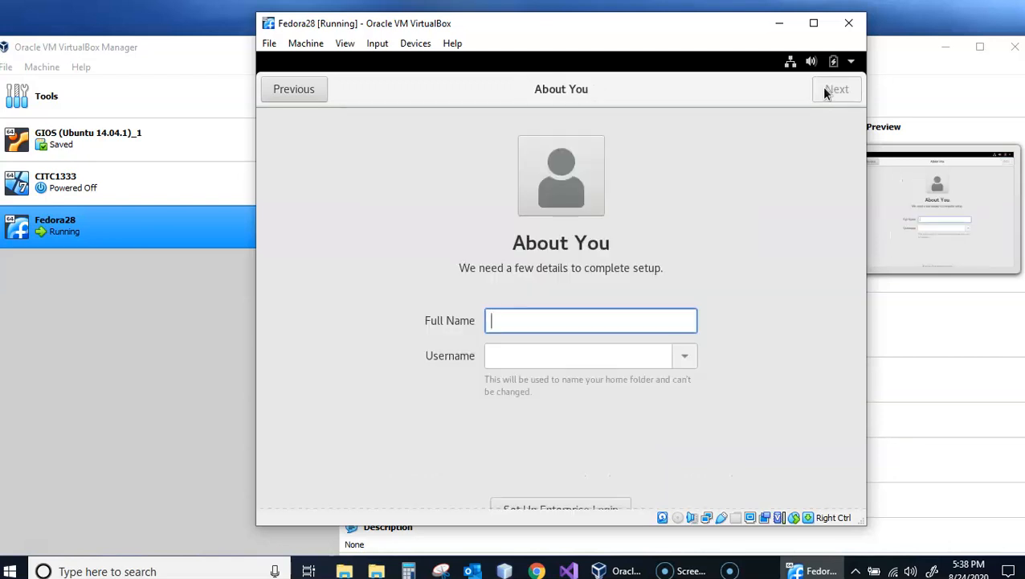
- Enter the account holder's full name and a custom username for the new Fedora account, and continue to the password page
text(Christ)
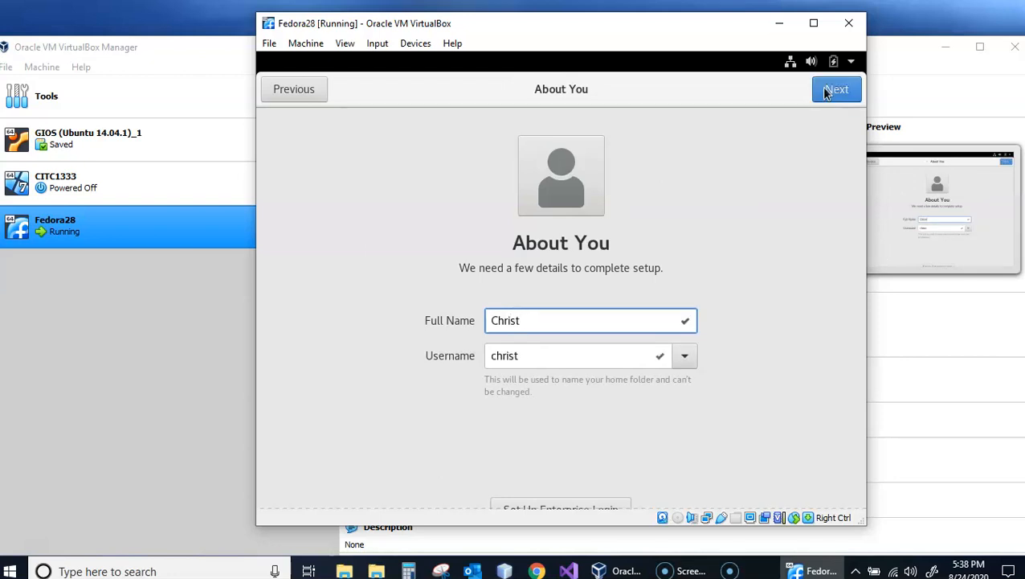
text(opher Nicholson)
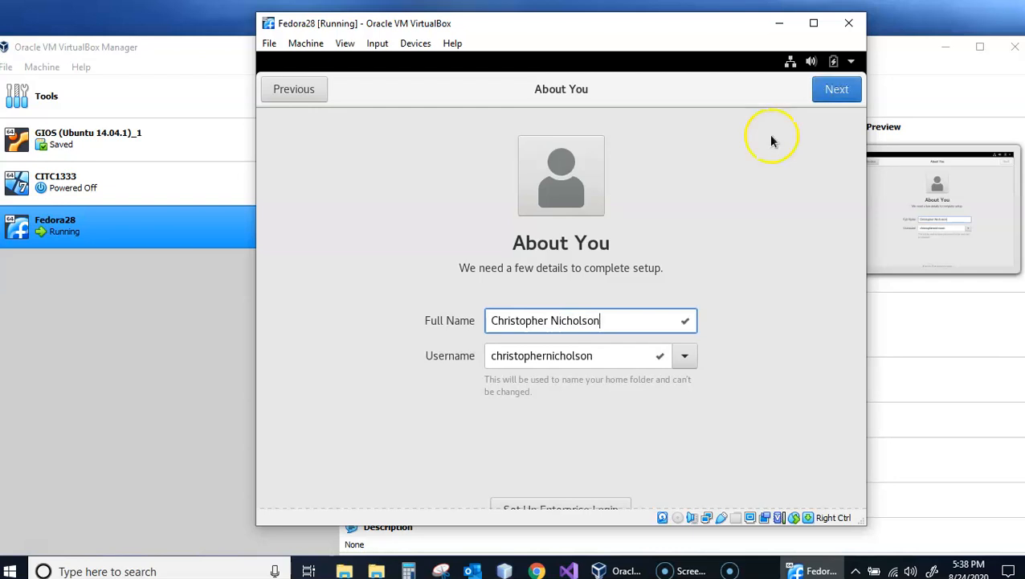
double_click(549, 356)
text(nicholso)
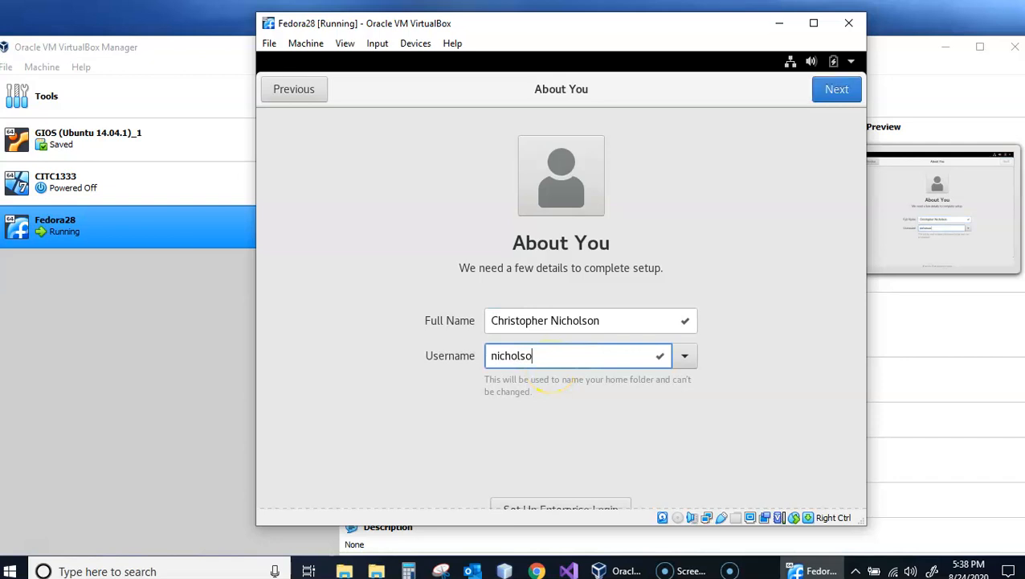
click(837, 90)
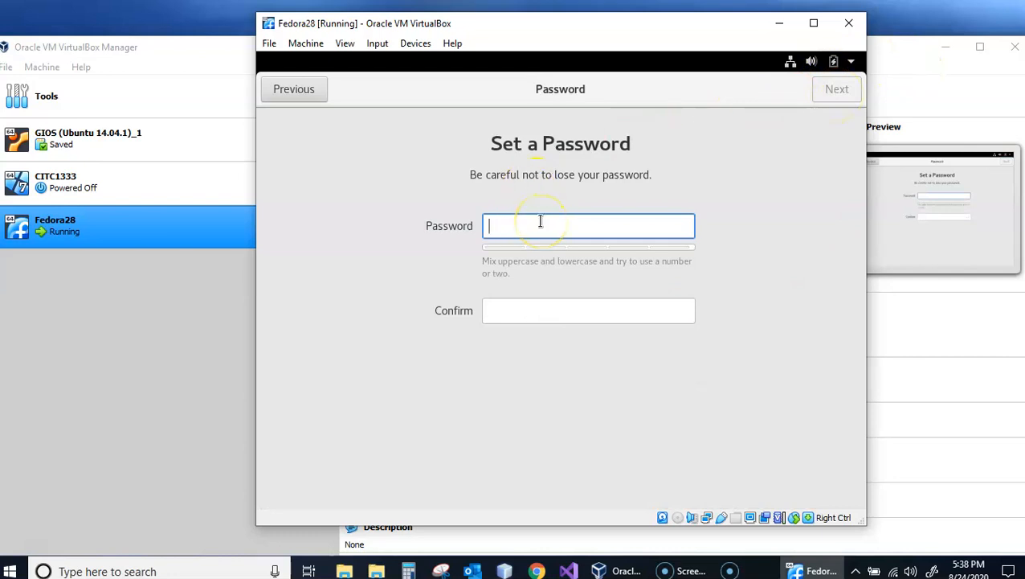
- Enter and confirm the account password, and finish the initial setup to start using Fedora
text(••••••••)
key(Tab)
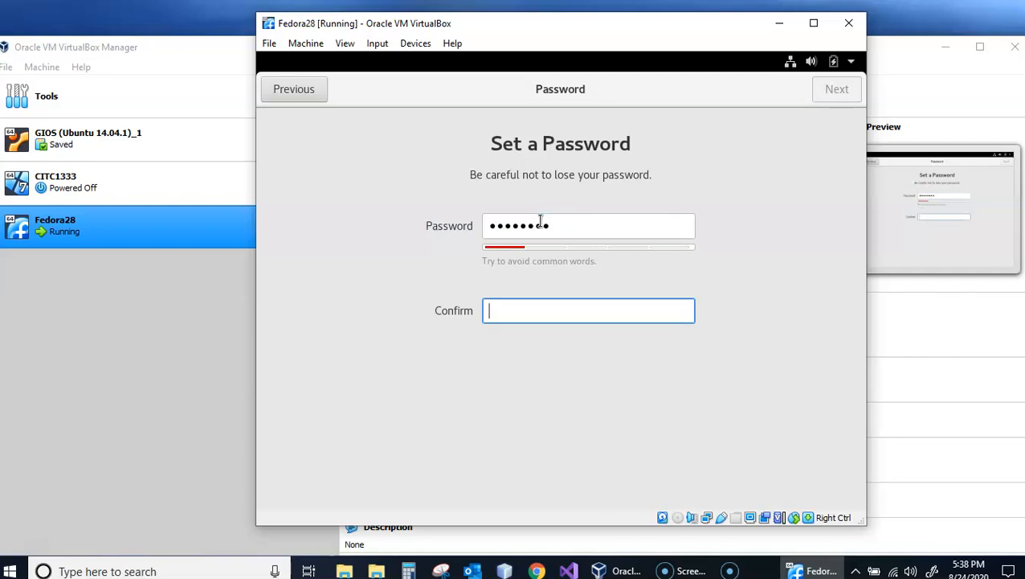
text(••••••••)
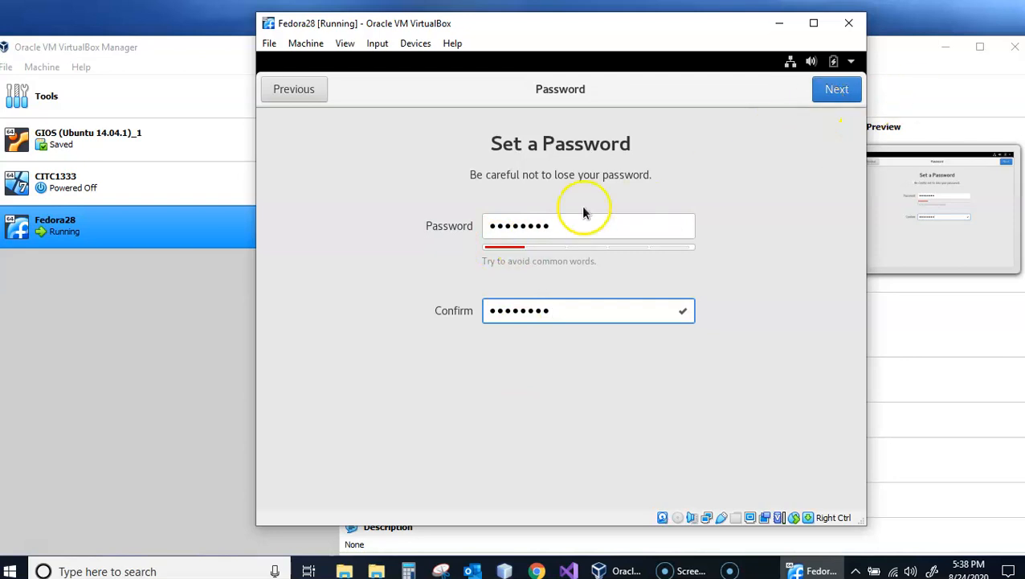
click(836, 92)
click(563, 426)
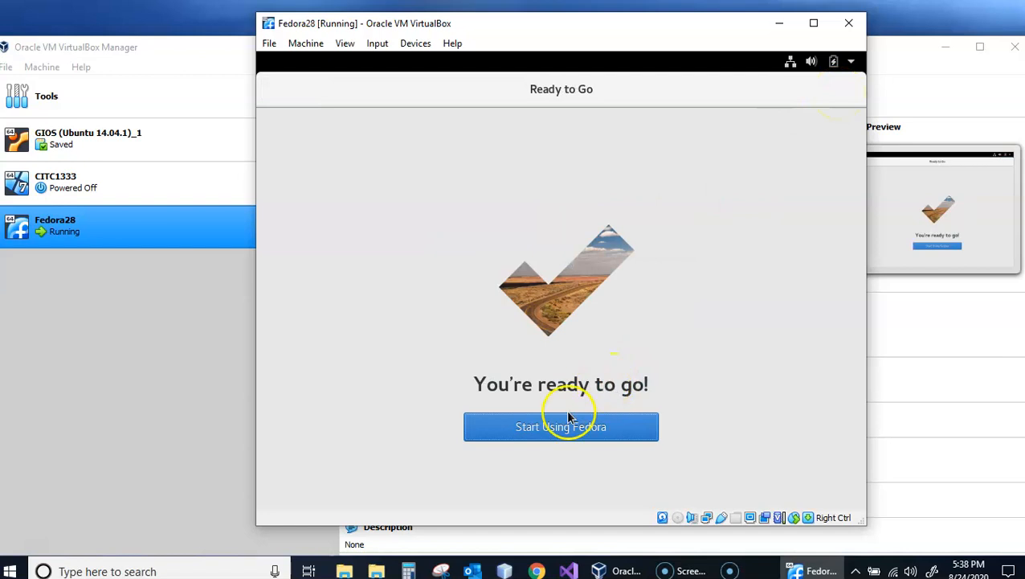
click(546, 433)
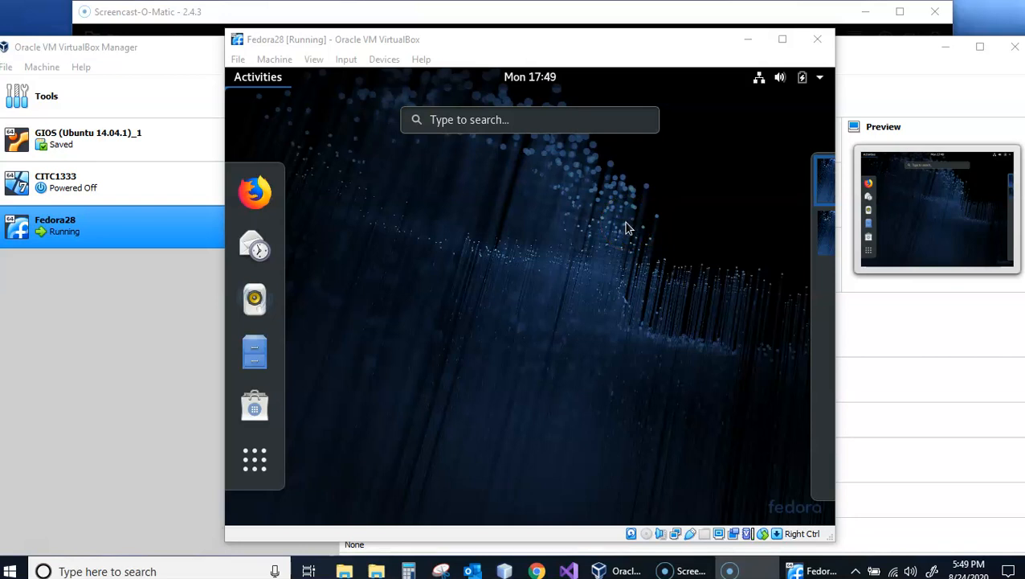
- Leave the activities overview and open the Display Settings from the Fedora desktop
click(428, 189)
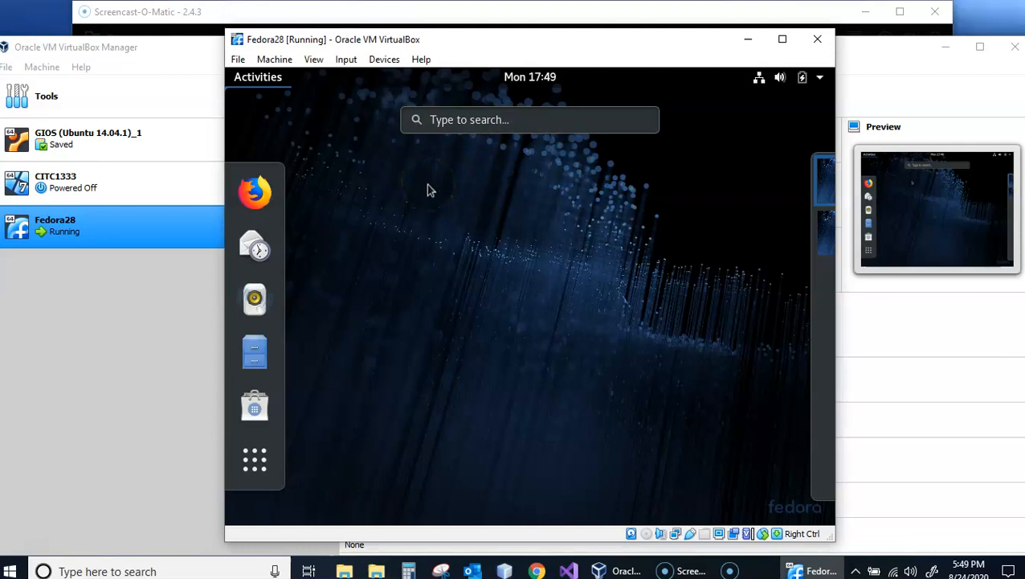
click(457, 211)
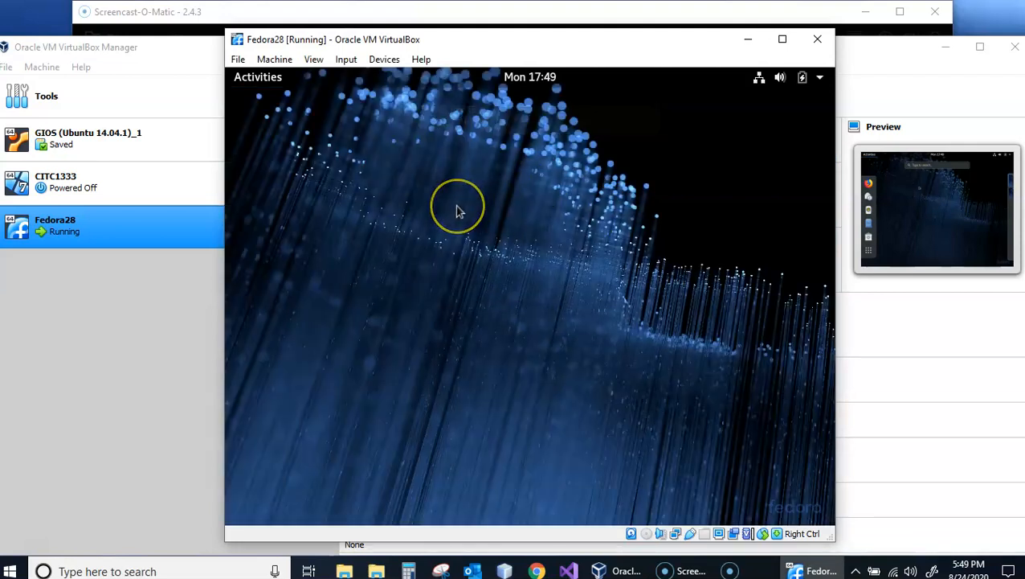
right_click(479, 188)
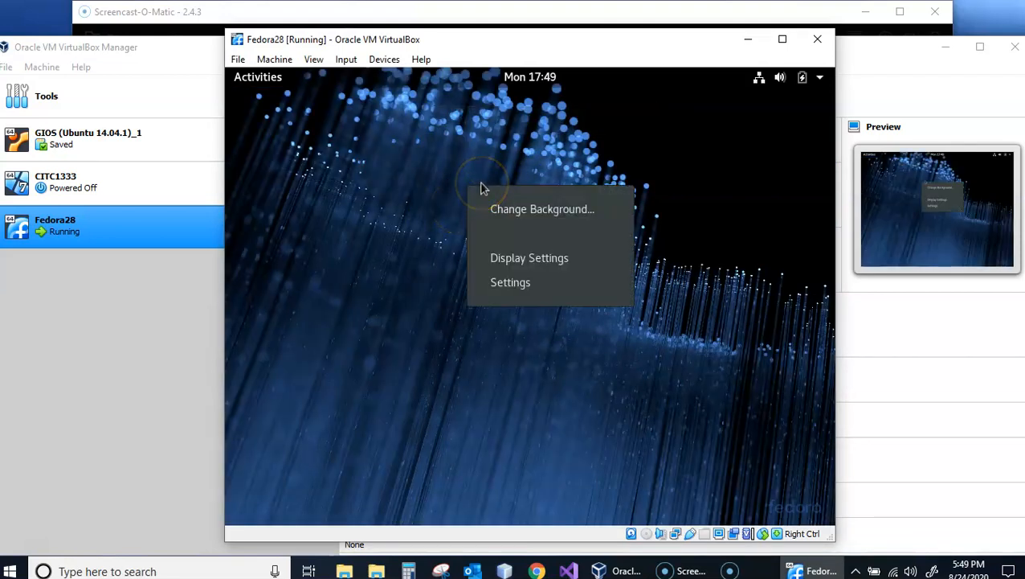
click(530, 265)
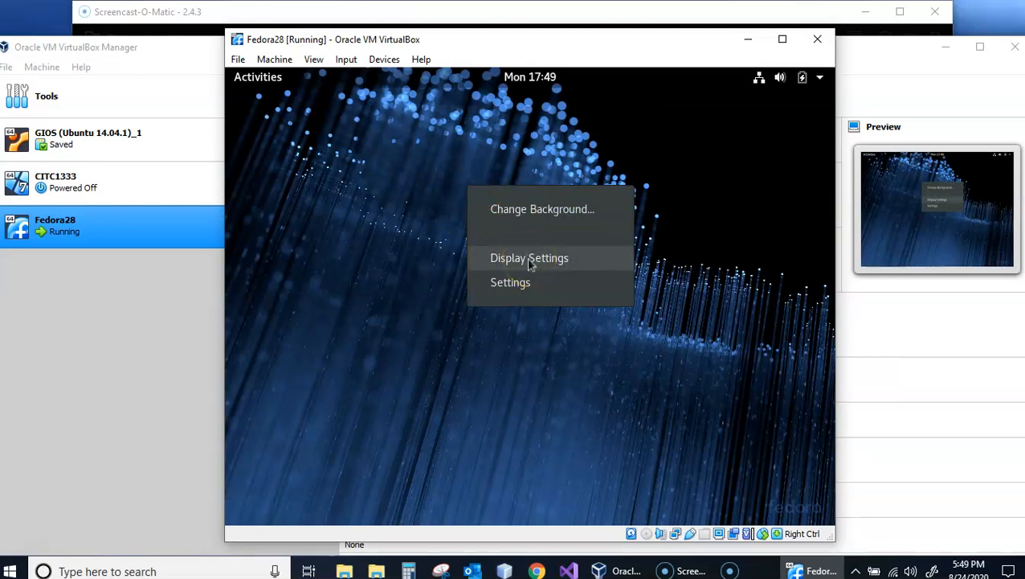
click(530, 265)
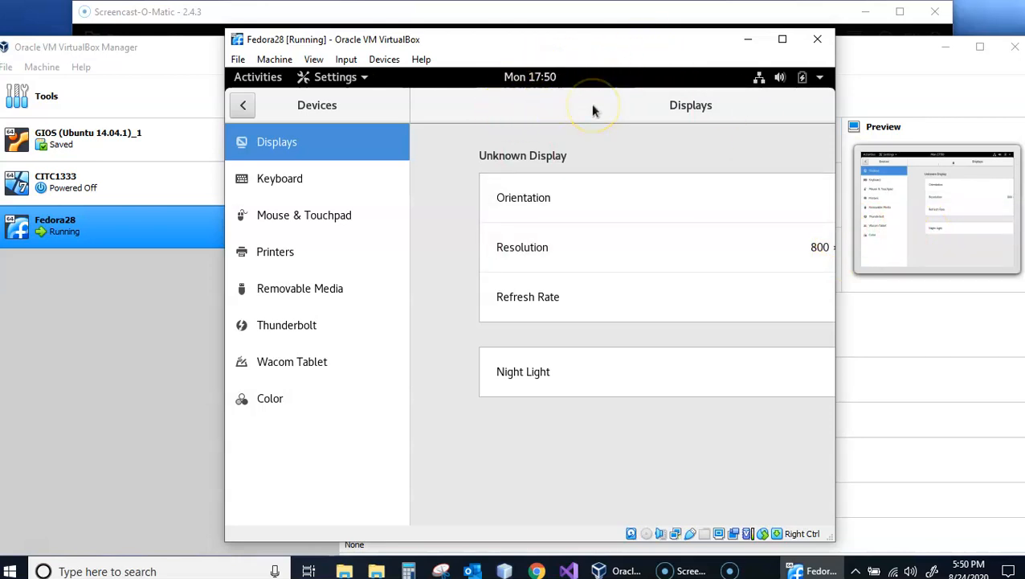
- Set the display resolution to 1280 × 960 (4:3), keep the changes and close the Displays settings window
drag(593, 110, 419, 82)
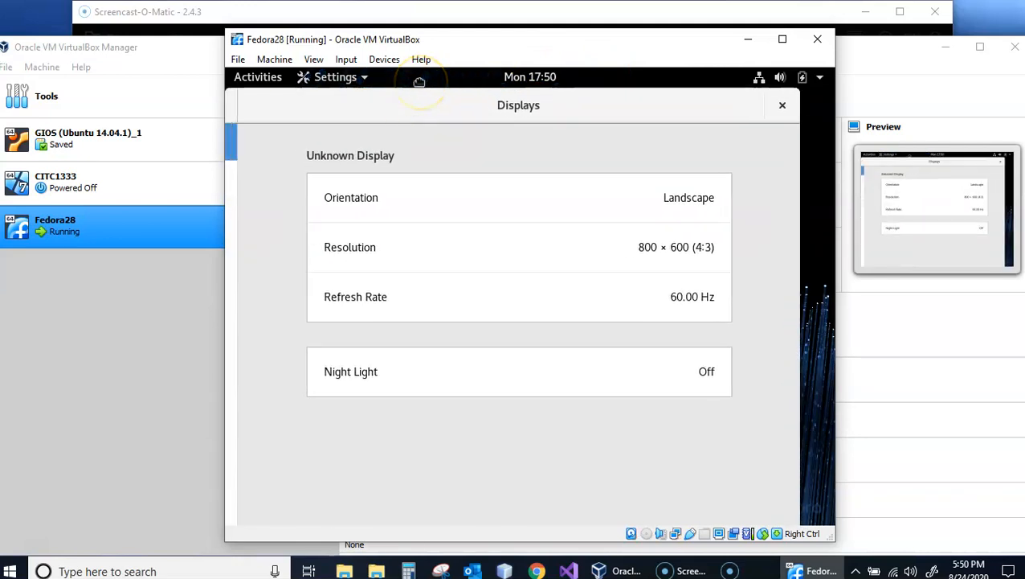
click(680, 255)
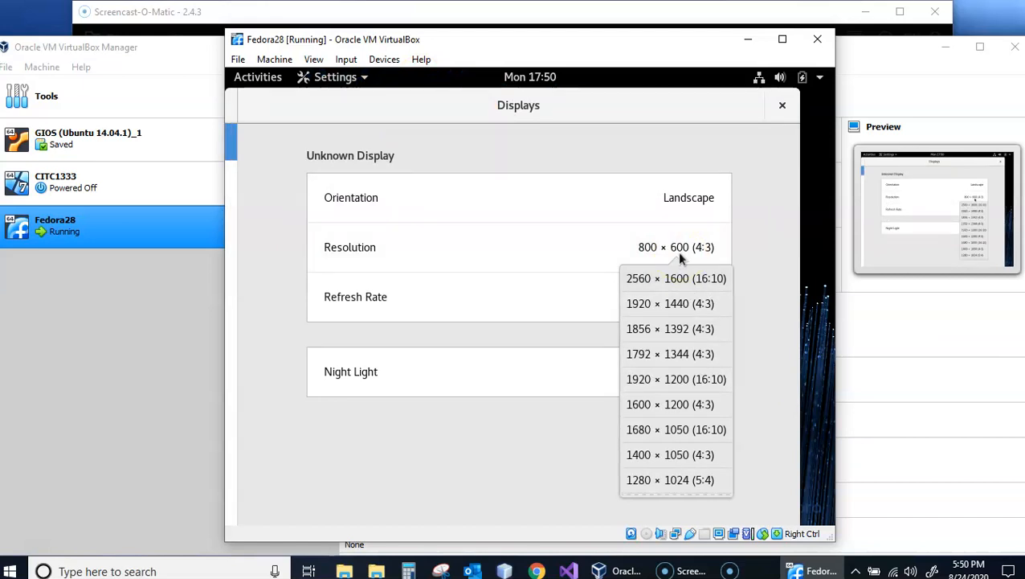
scroll(682, 406, down, 3)
scroll(681, 406, down, 1)
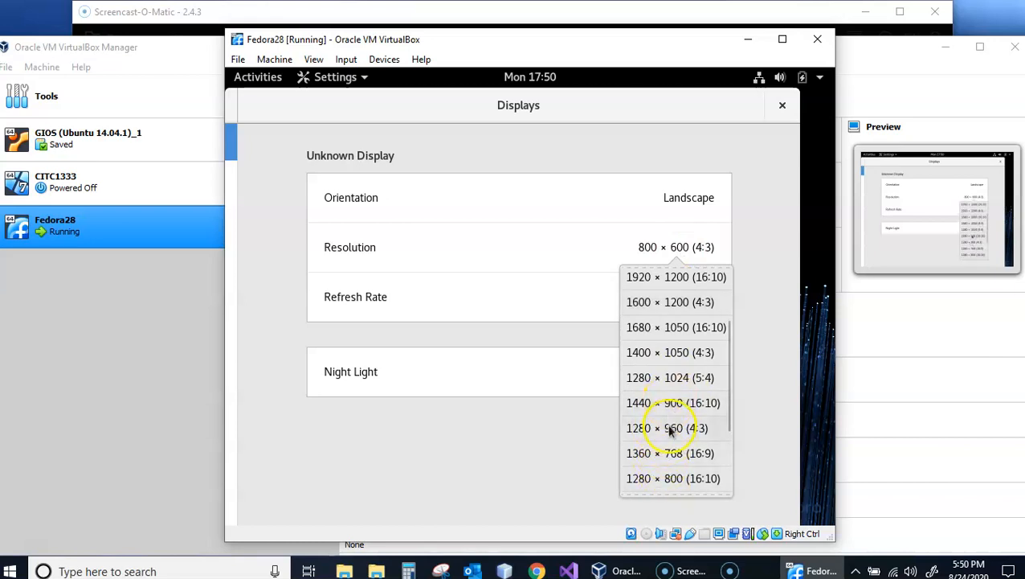
click(671, 428)
click(773, 98)
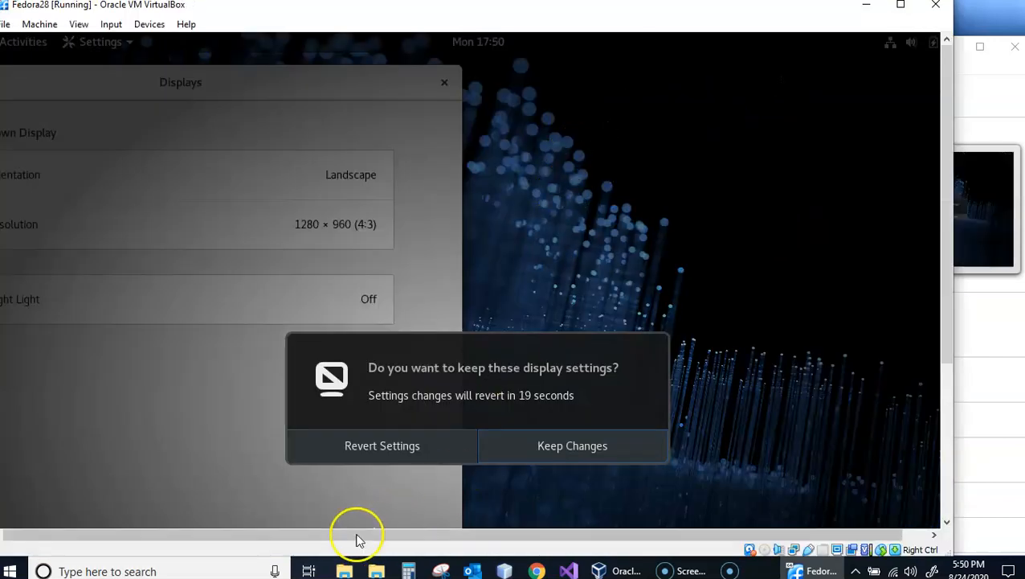
click(563, 450)
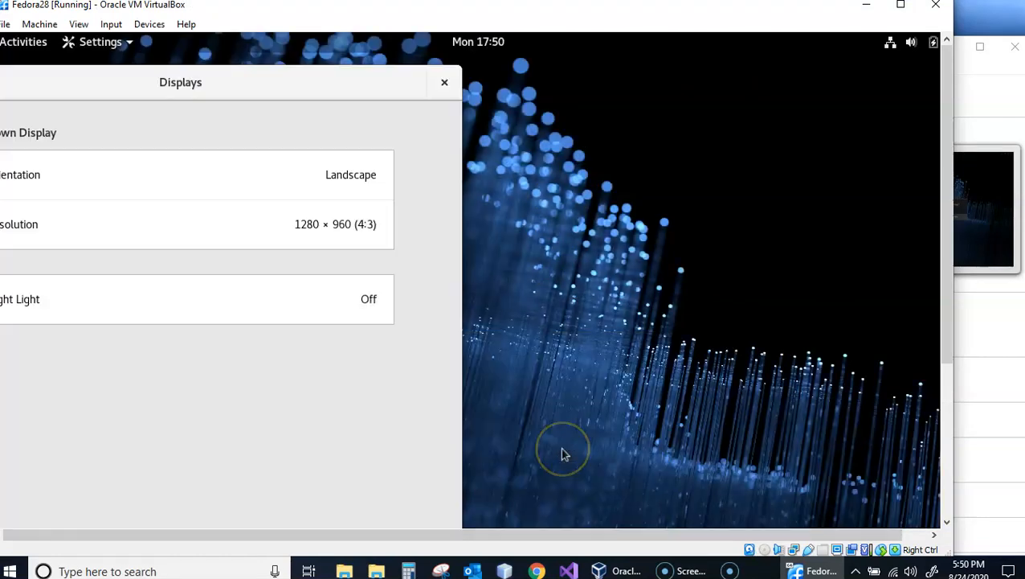
click(444, 82)
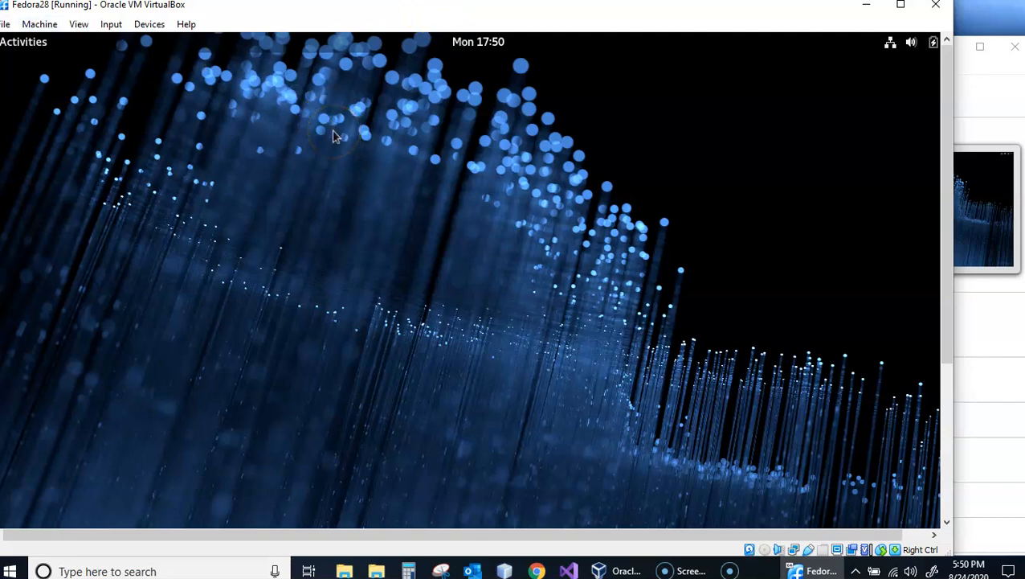
click(5, 26)
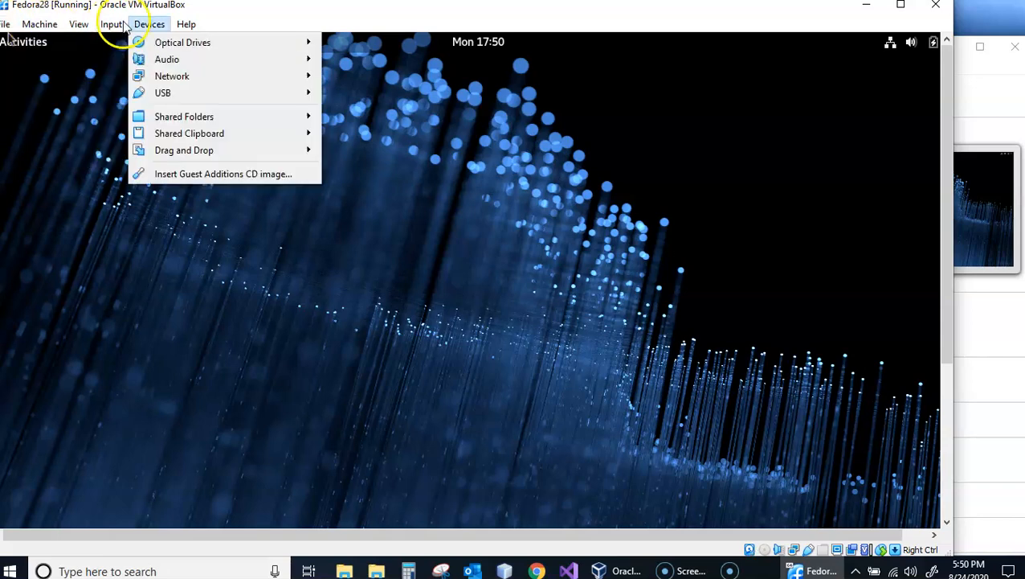
click(265, 11)
click(51, 34)
click(42, 36)
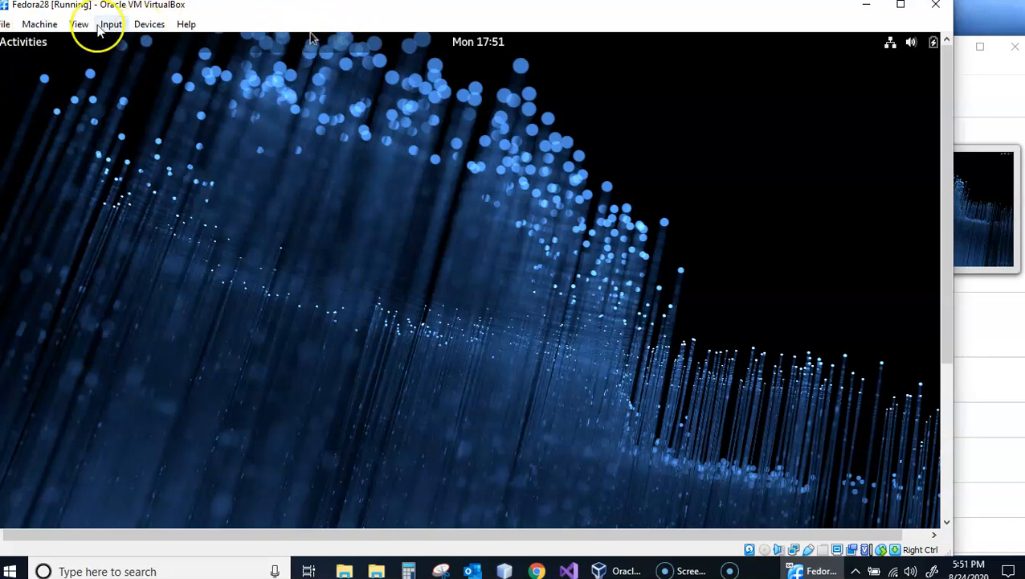
- View the Activities overview, return to the desktop and open the system menu with the volume, network and power controls
click(40, 50)
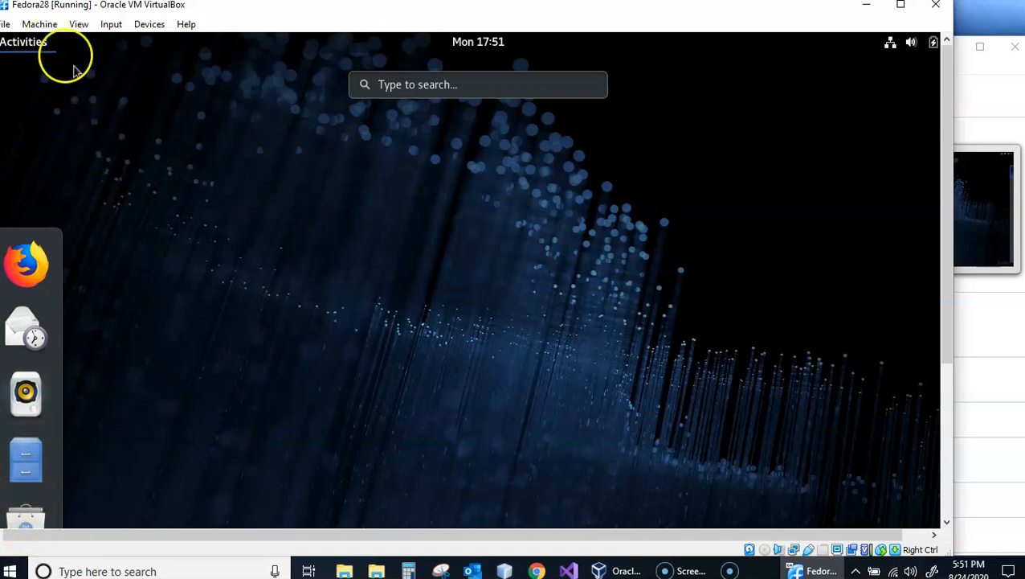
click(151, 223)
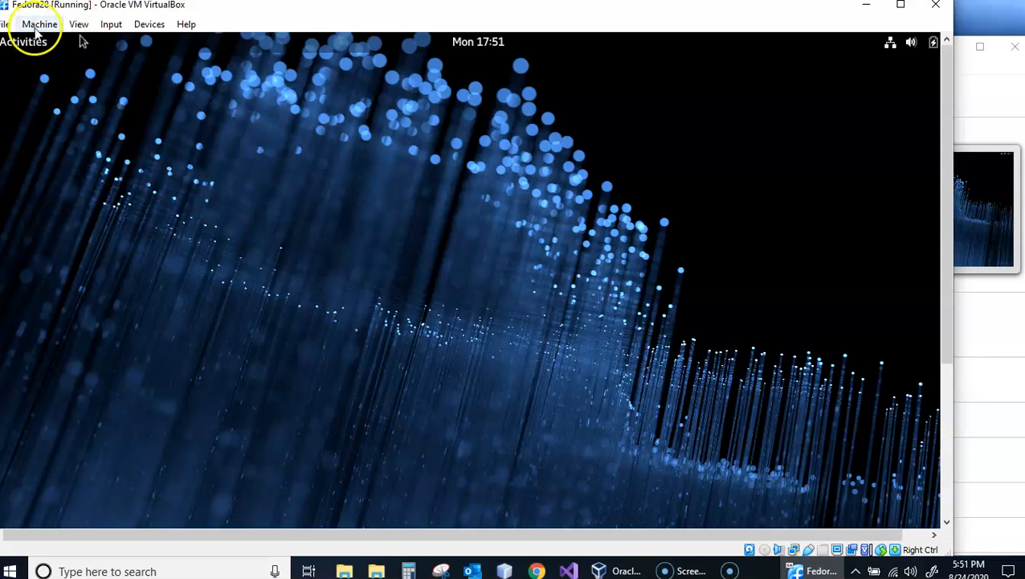
click(934, 44)
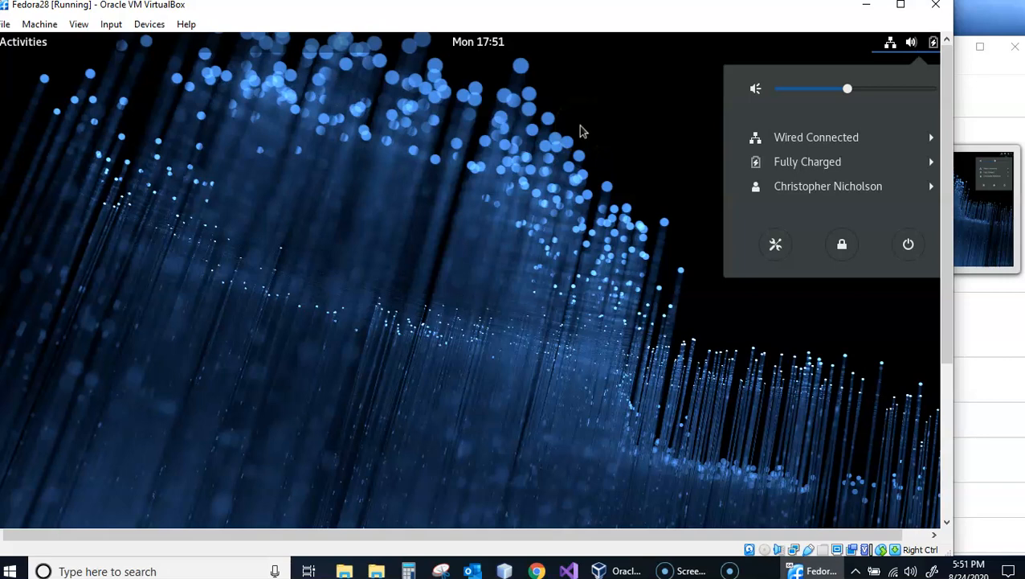
- Dismiss the system menu and launch Firefox from the Activities overview
click(86, 248)
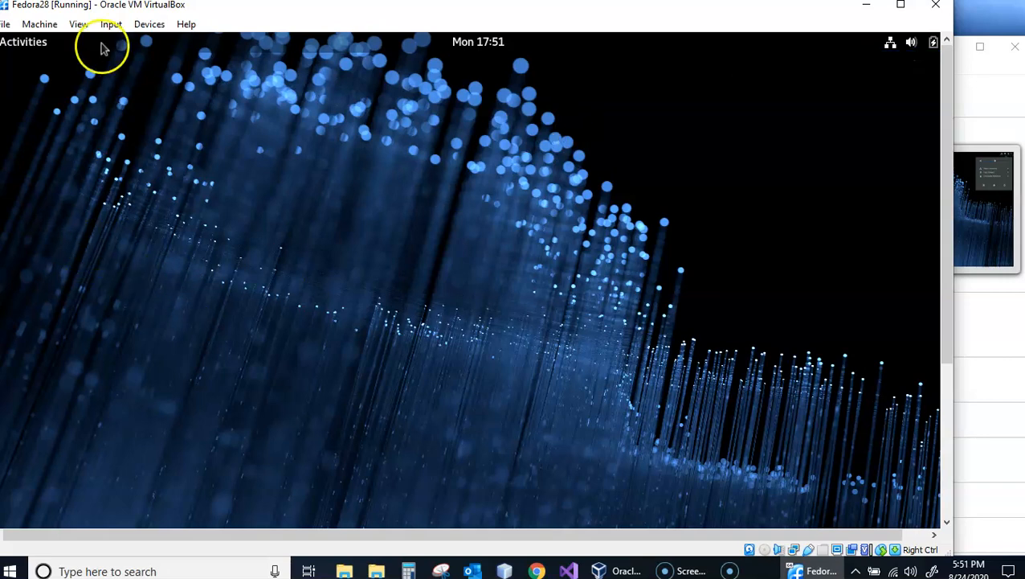
click(32, 43)
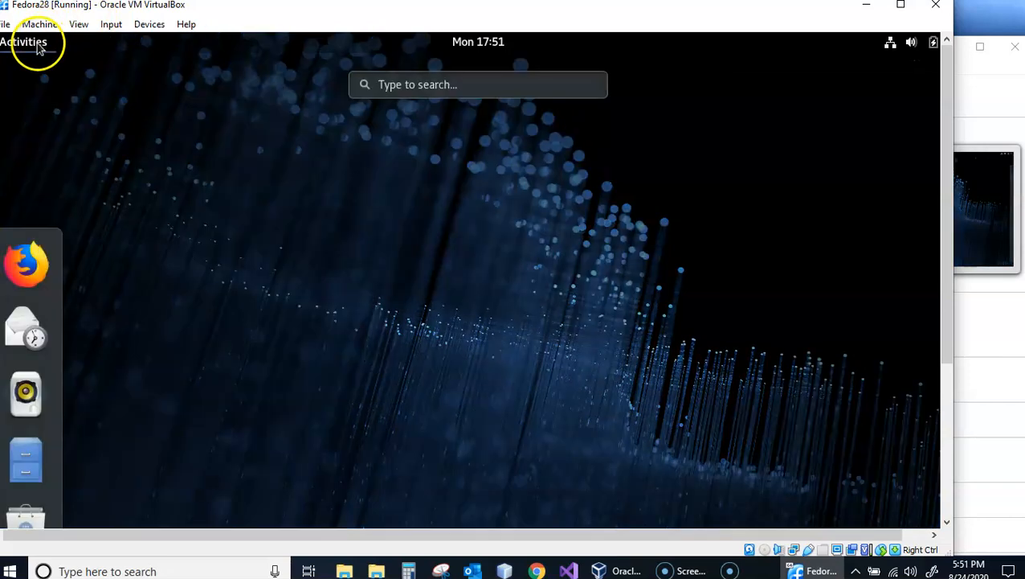
click(25, 288)
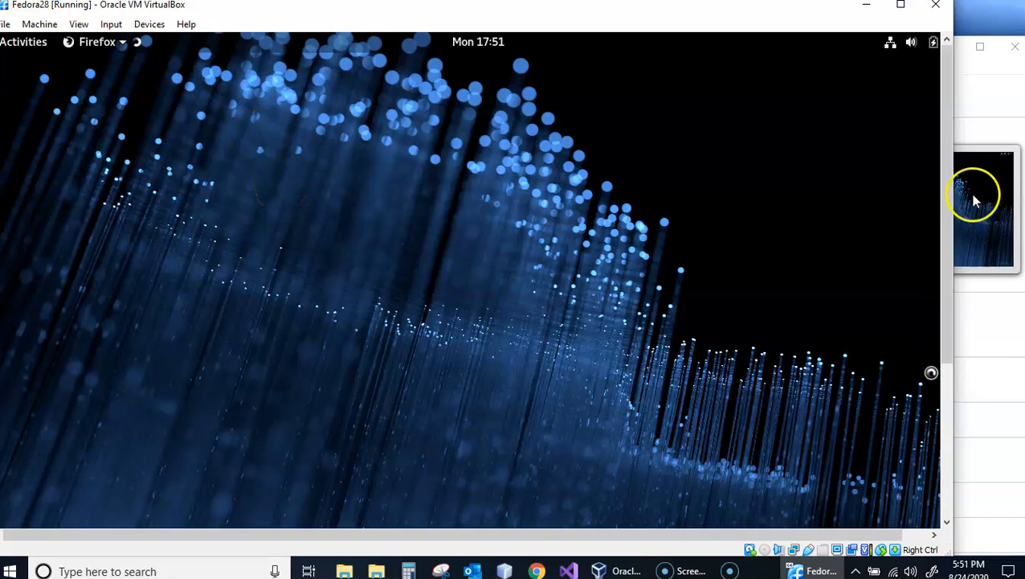
drag(952, 171, 955, 361)
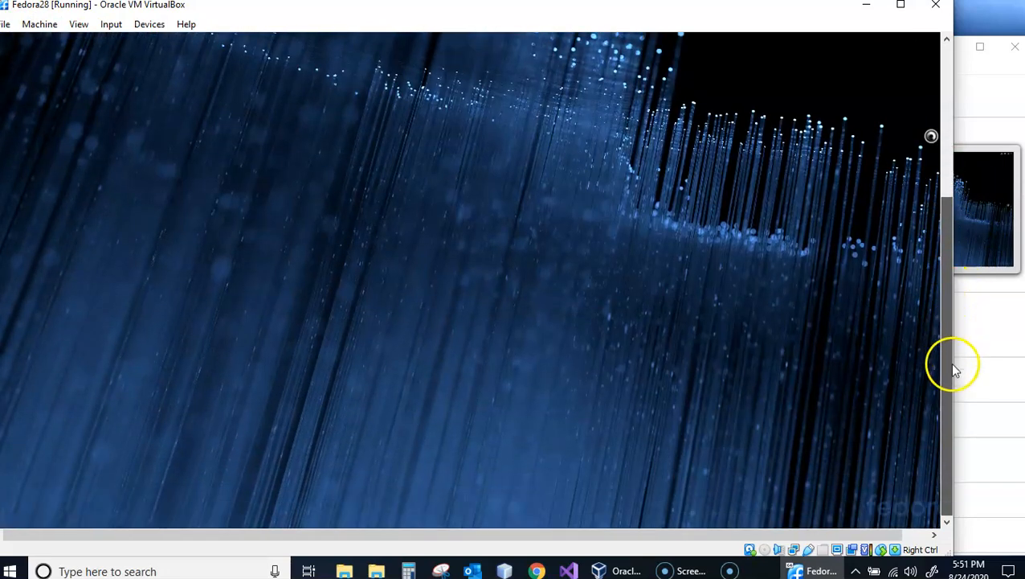
drag(934, 320, 934, 96)
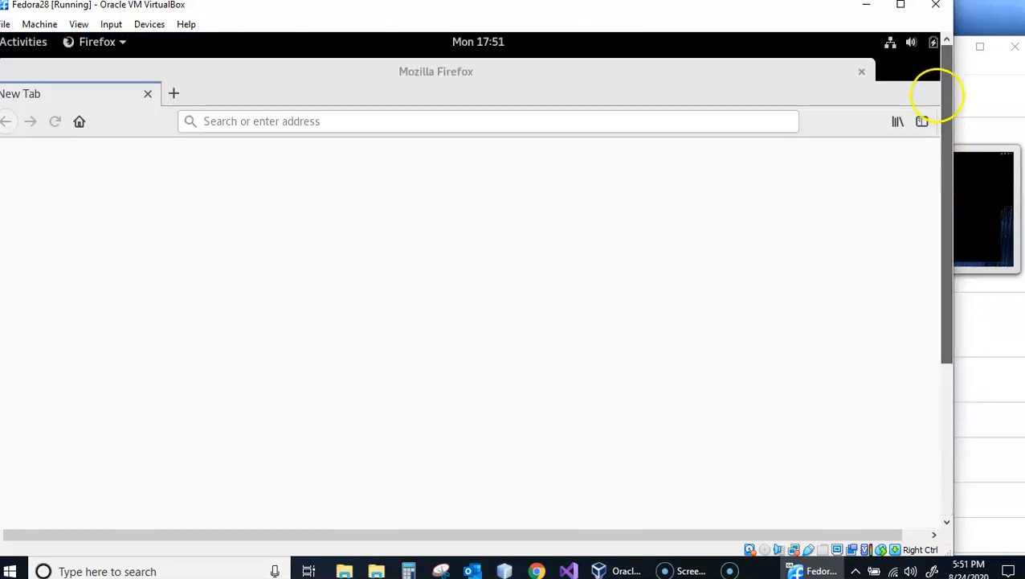
- Open the Activities overview, look through the installed applications grid and return to the window overview
click(18, 45)
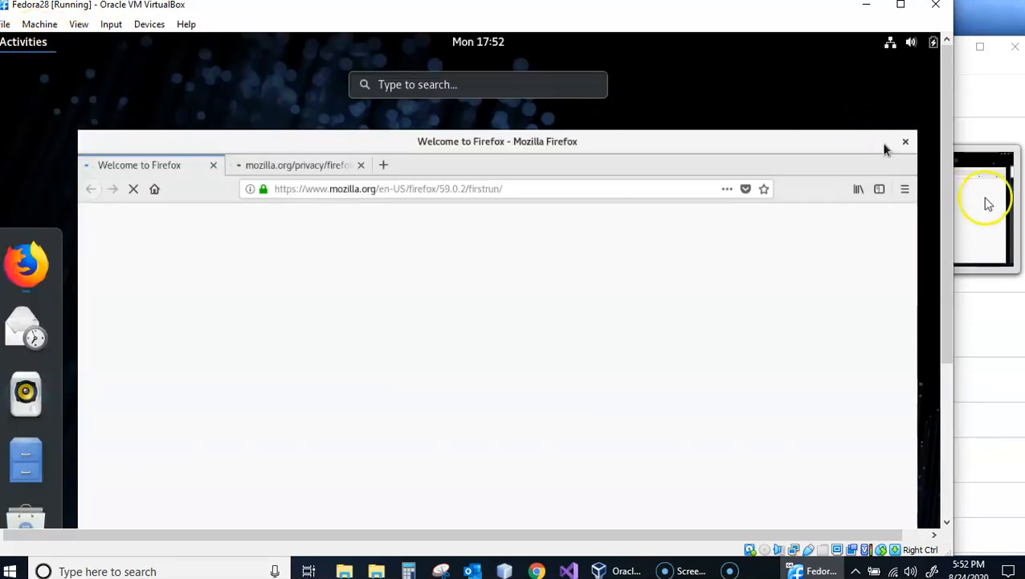
drag(948, 196, 964, 355)
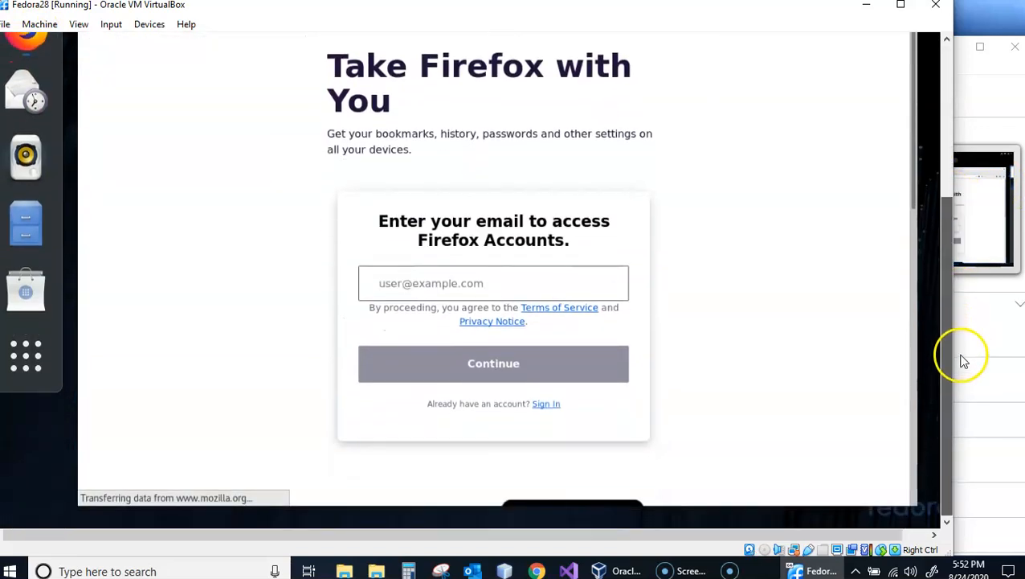
click(32, 386)
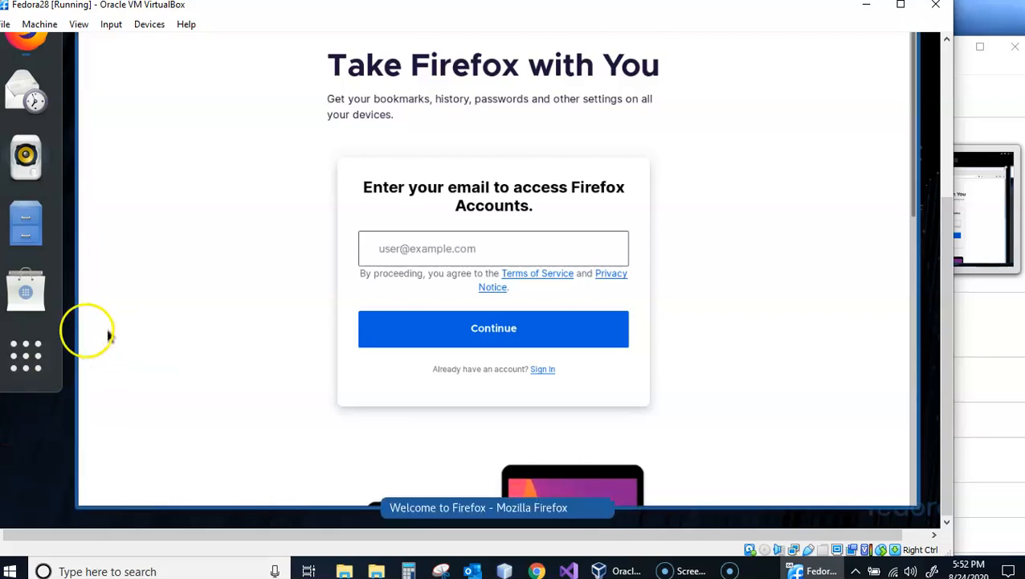
click(37, 358)
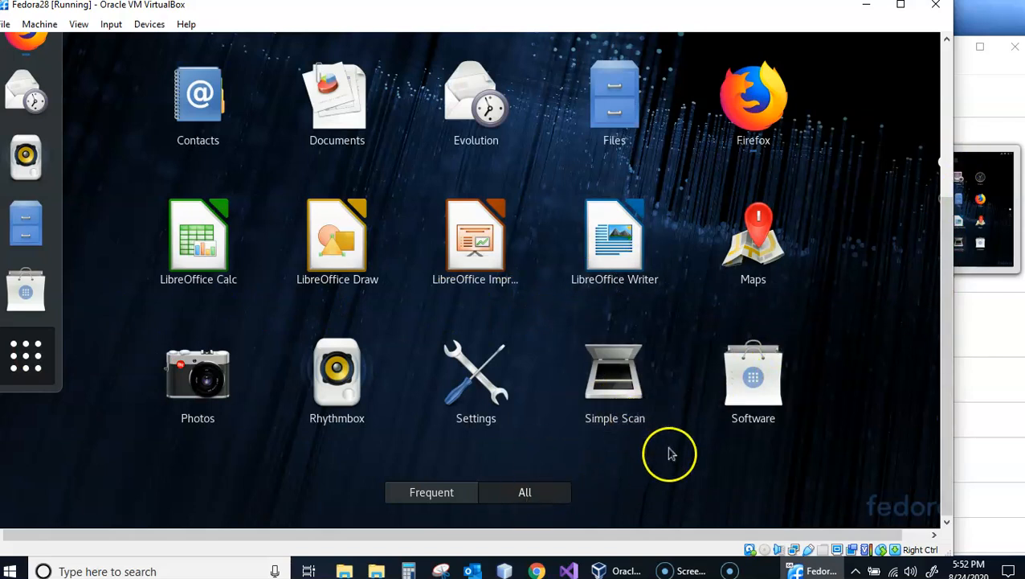
drag(671, 469, 687, 163)
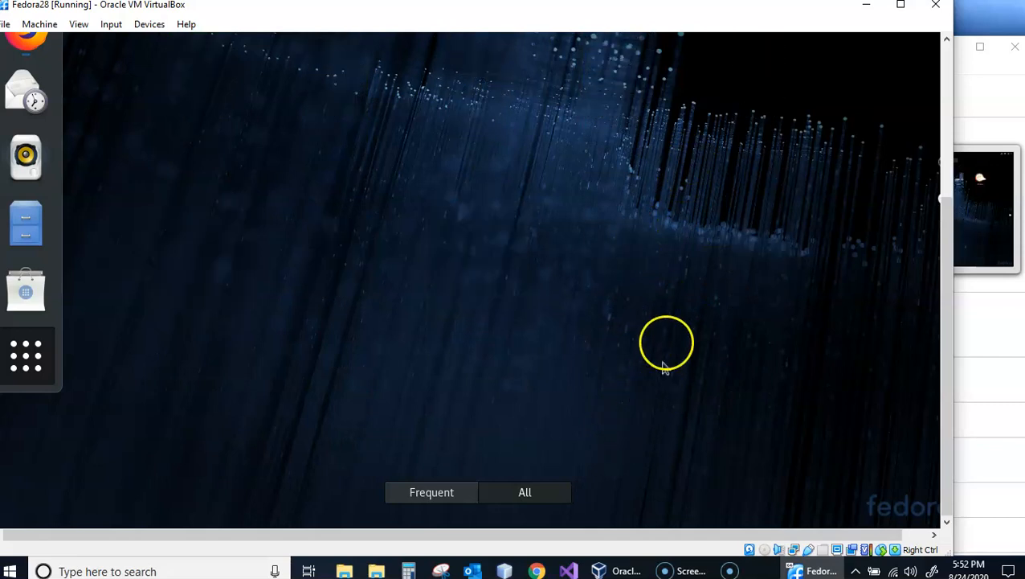
click(40, 370)
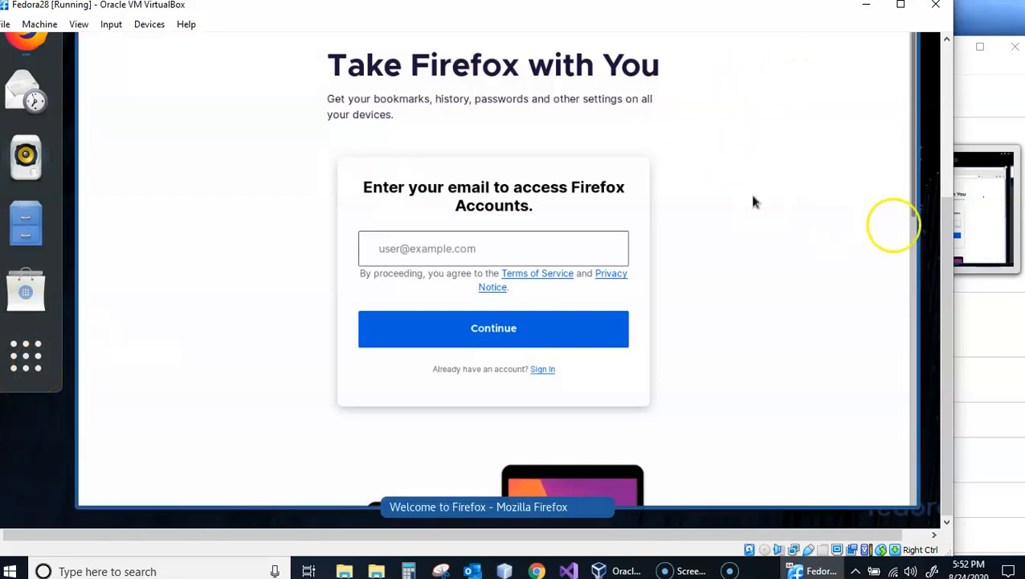
- Return to the Firefox window and load google.com in the current tab
drag(948, 270, 960, 132)
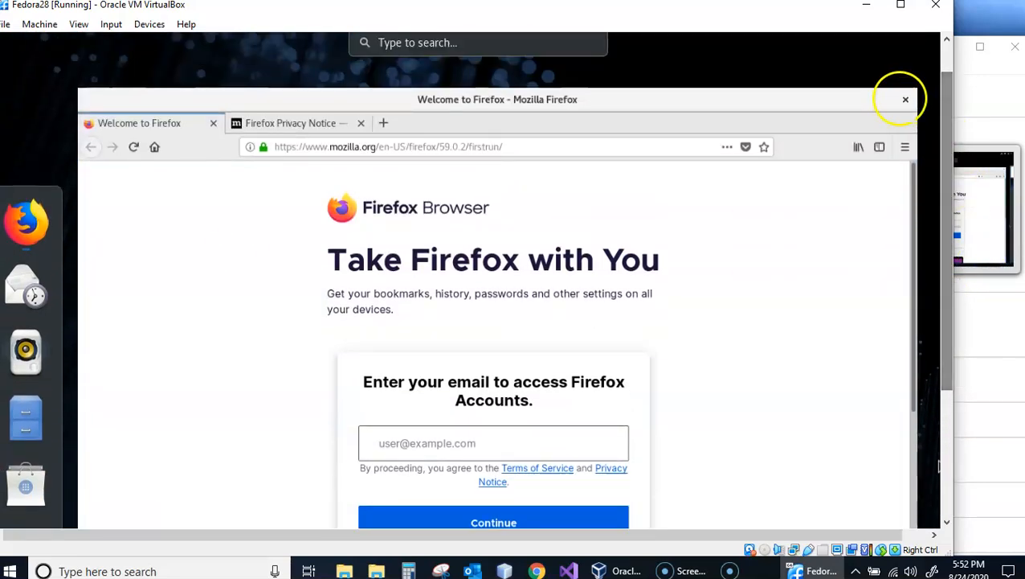
click(535, 153)
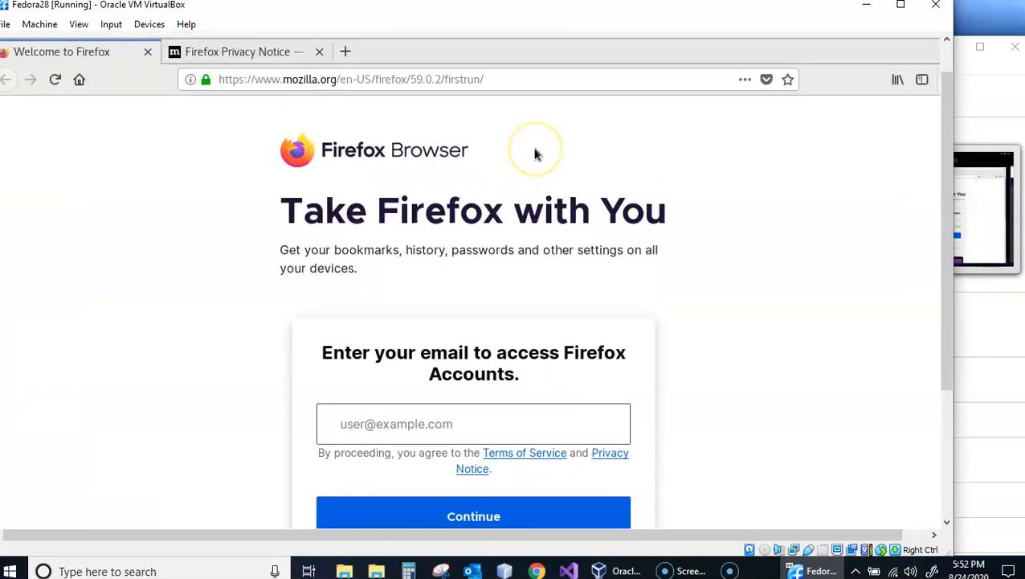
click(540, 72)
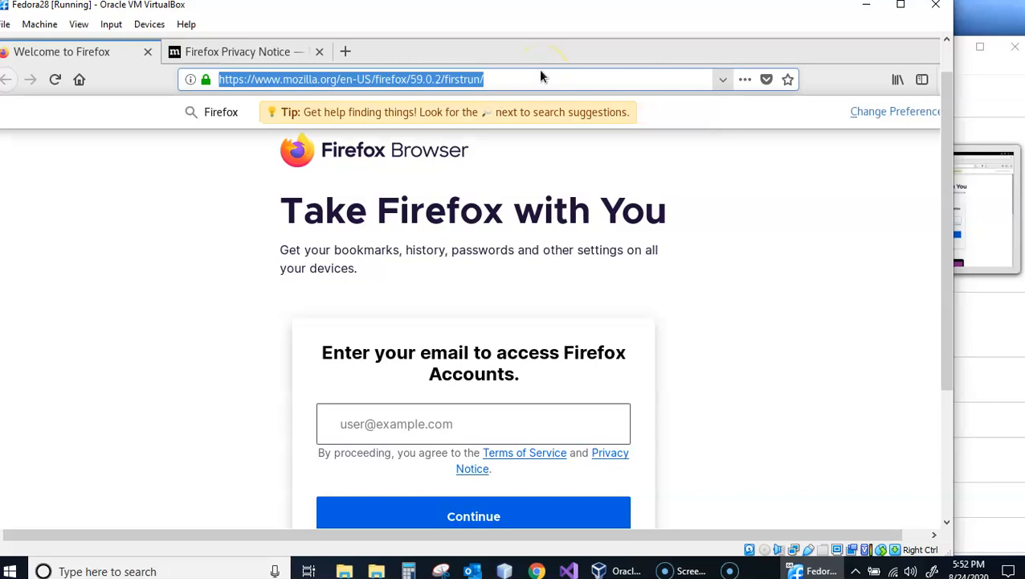
text(g)
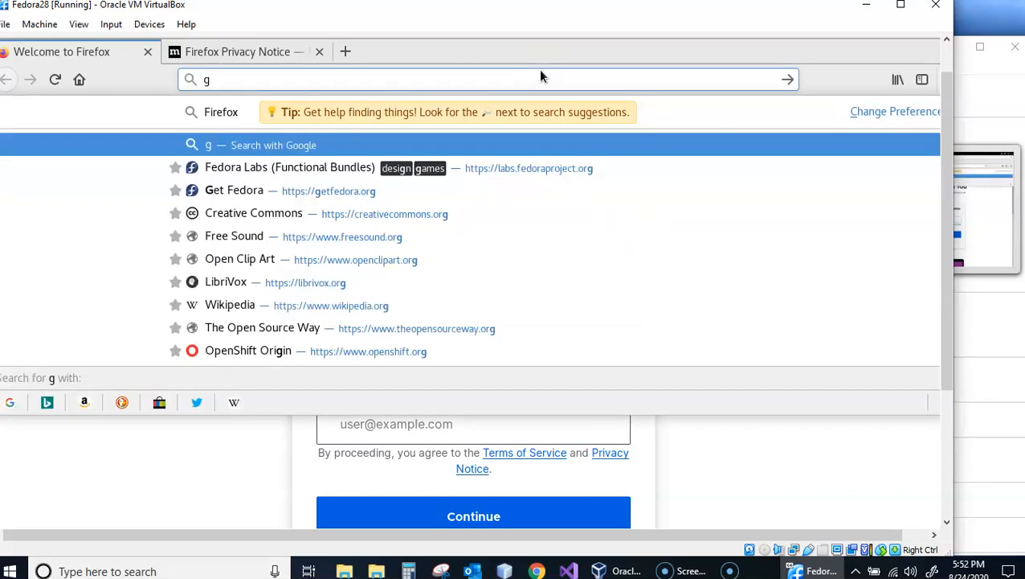
text(oogle.com)
key(Return)
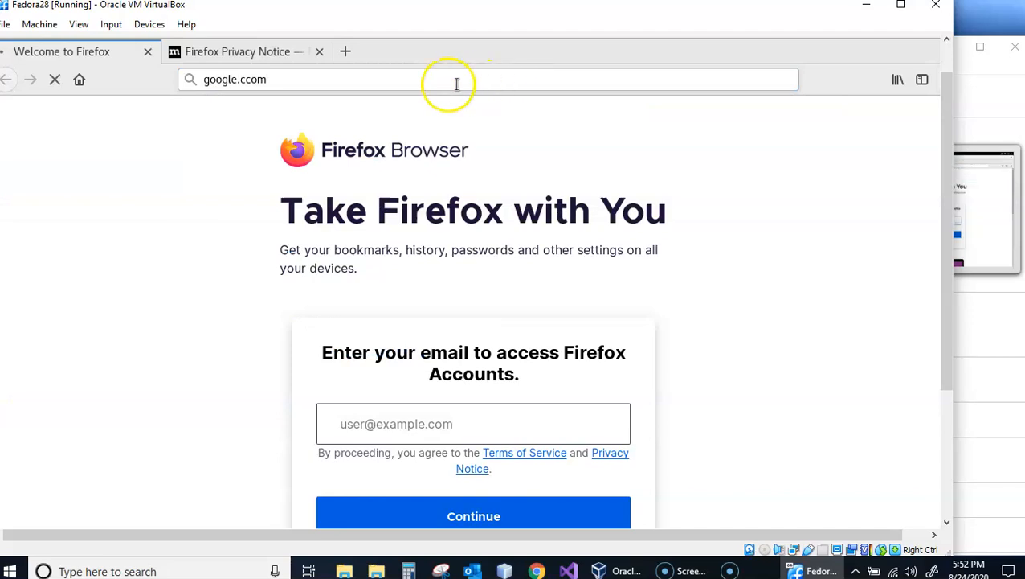
click(445, 82)
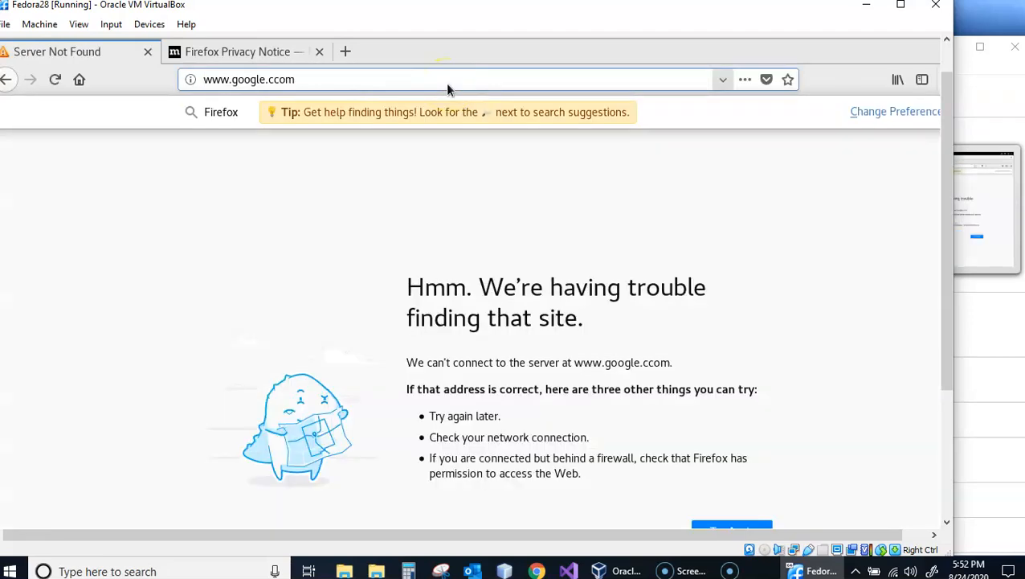
click(448, 89)
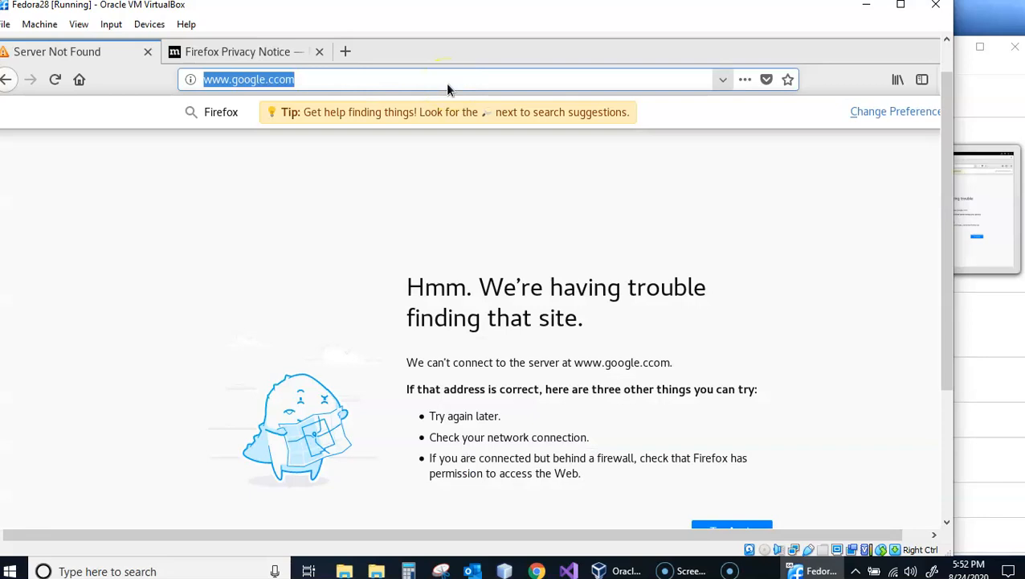
text(g)
text(.com)
key(Return)
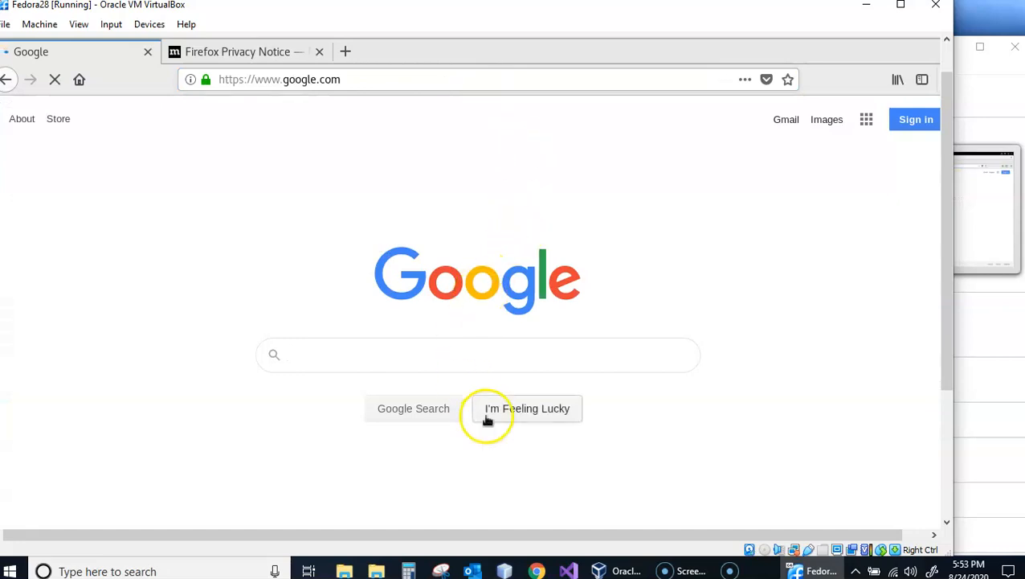
- Load cnn.com in the same Firefox tab
click(374, 79)
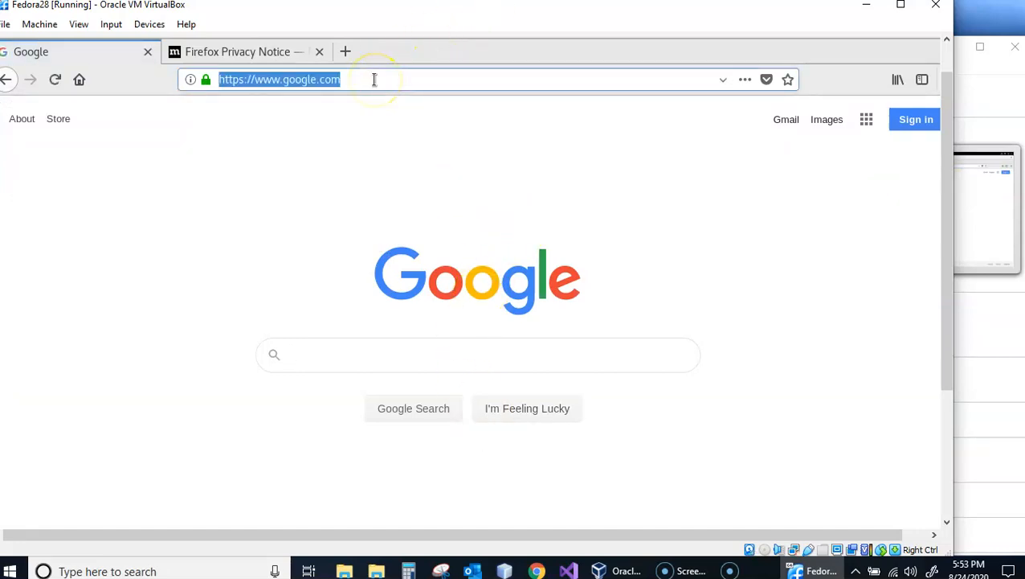
text(cnn.com)
key(Return)
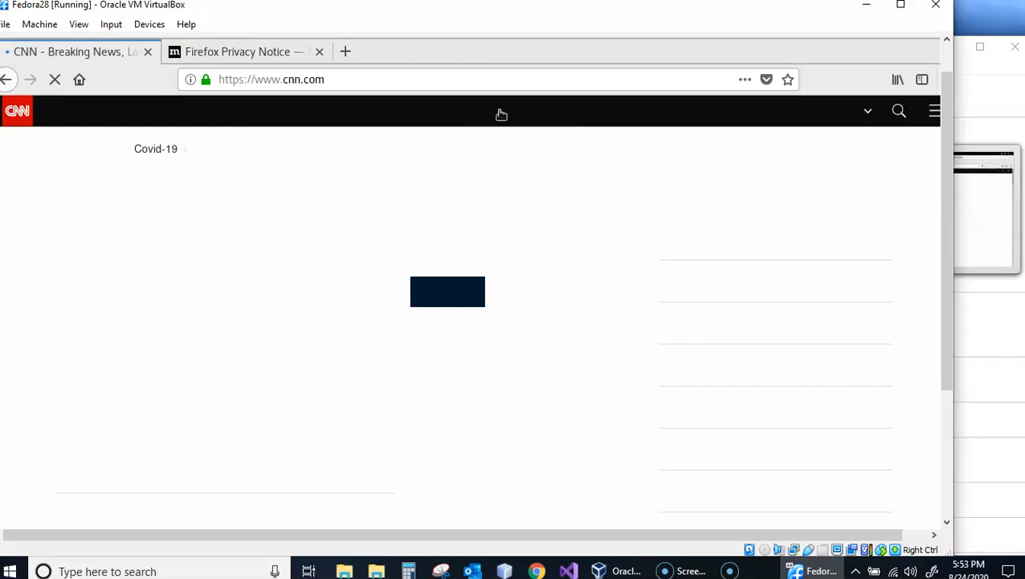
- Close the CNN and Firefox Privacy Notice tabs to exit Firefox
click(374, 32)
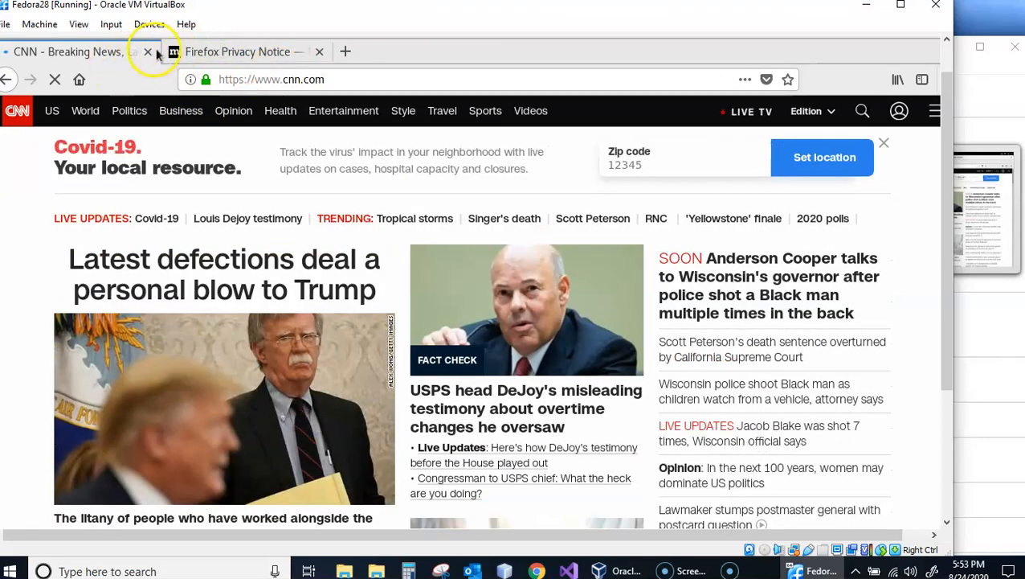
click(150, 52)
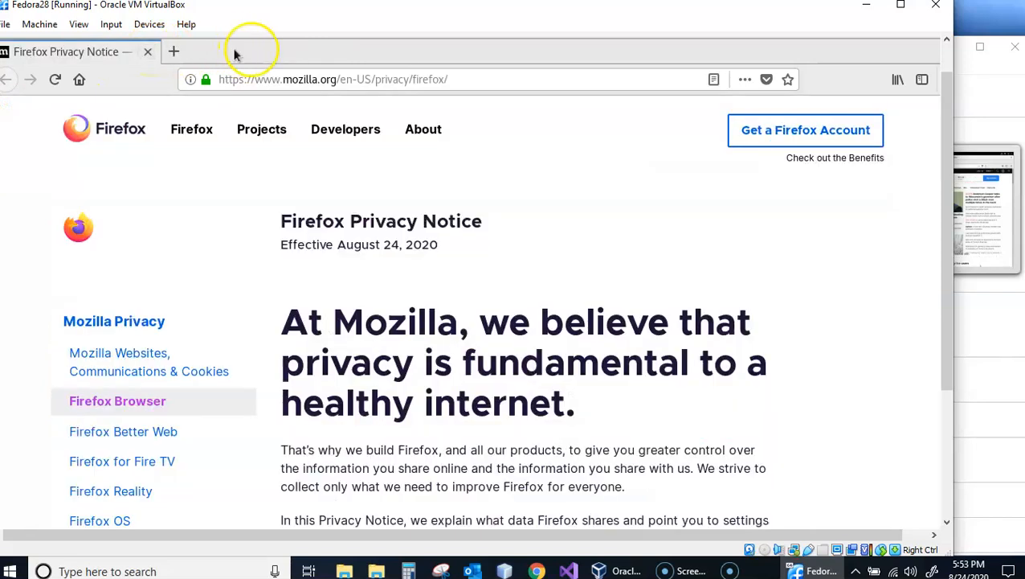
click(149, 51)
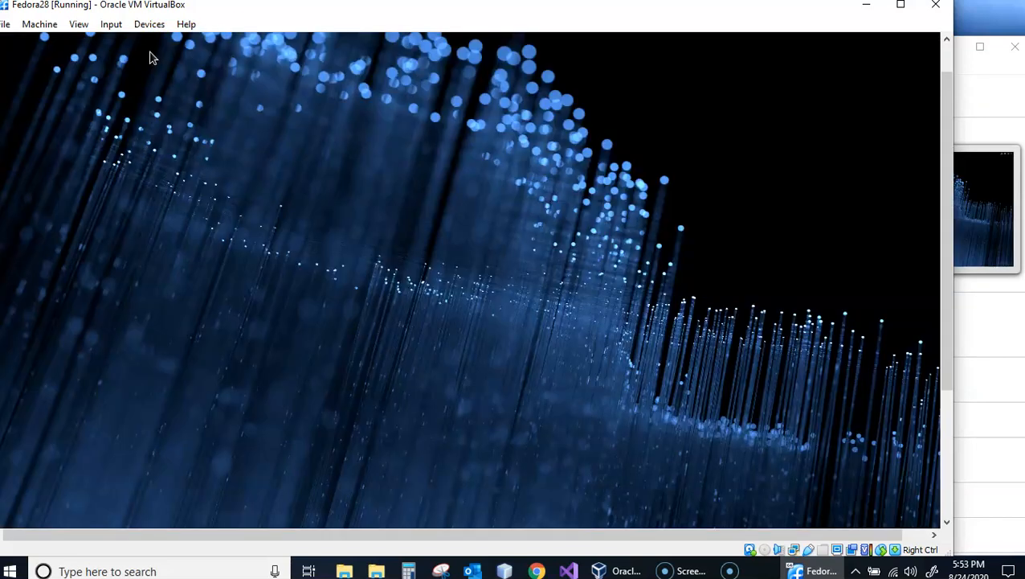
- Maximize the Fedora28 virtual machine window and show the applications grid from the Activities overview
drag(316, 4, 366, 11)
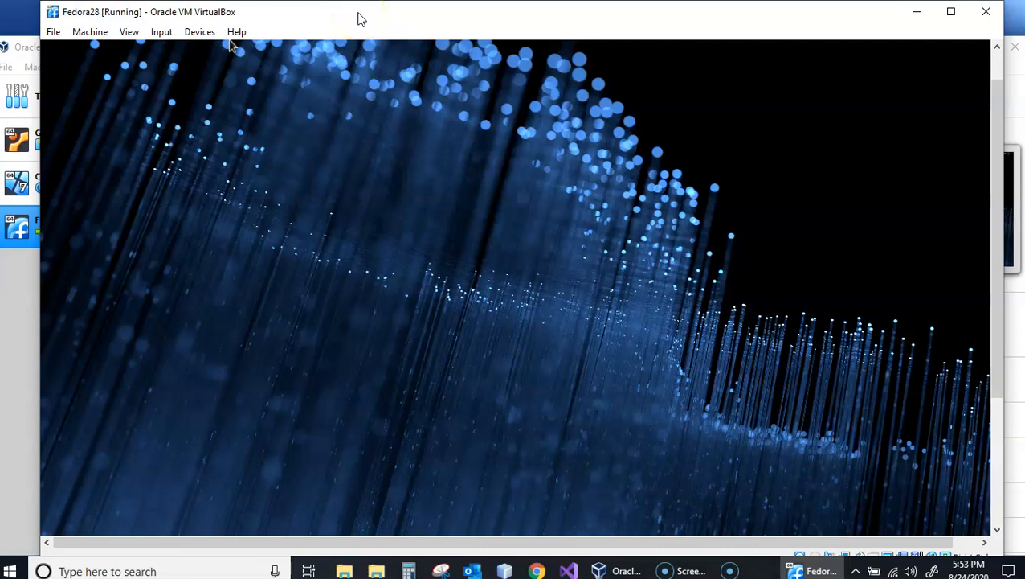
double_click(359, 17)
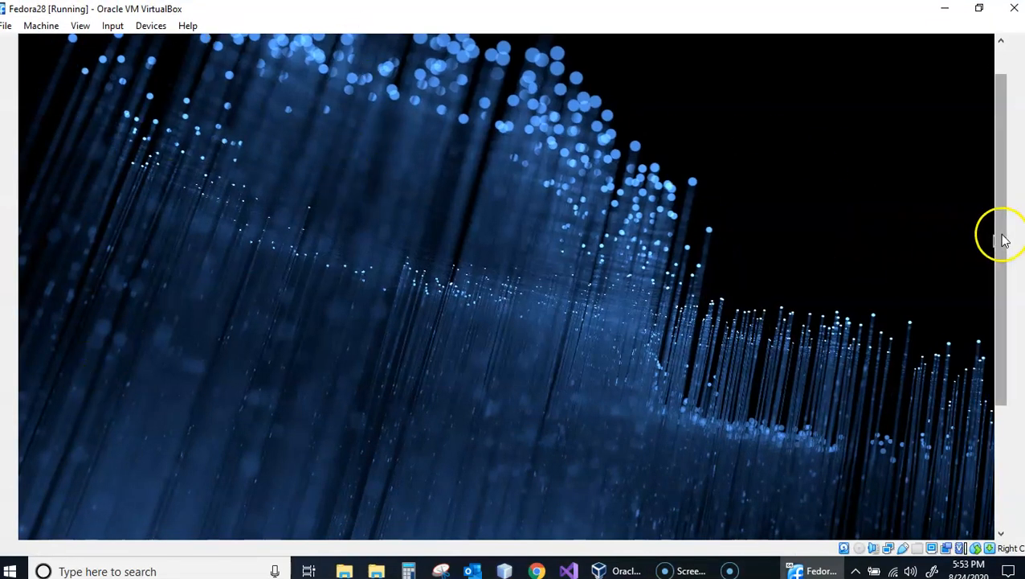
drag(1001, 235, 1019, 125)
click(50, 43)
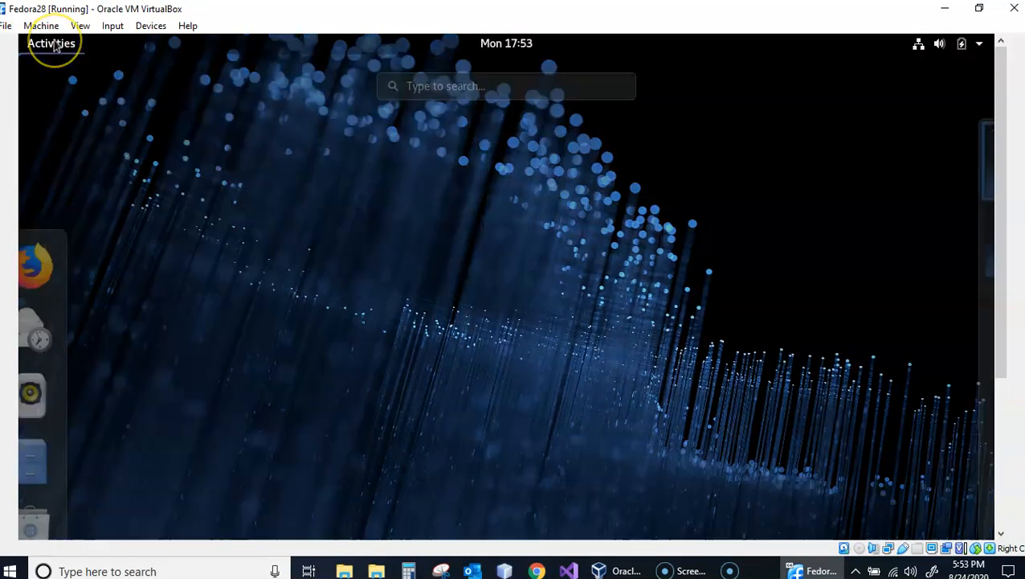
mouse_move(1000, 152)
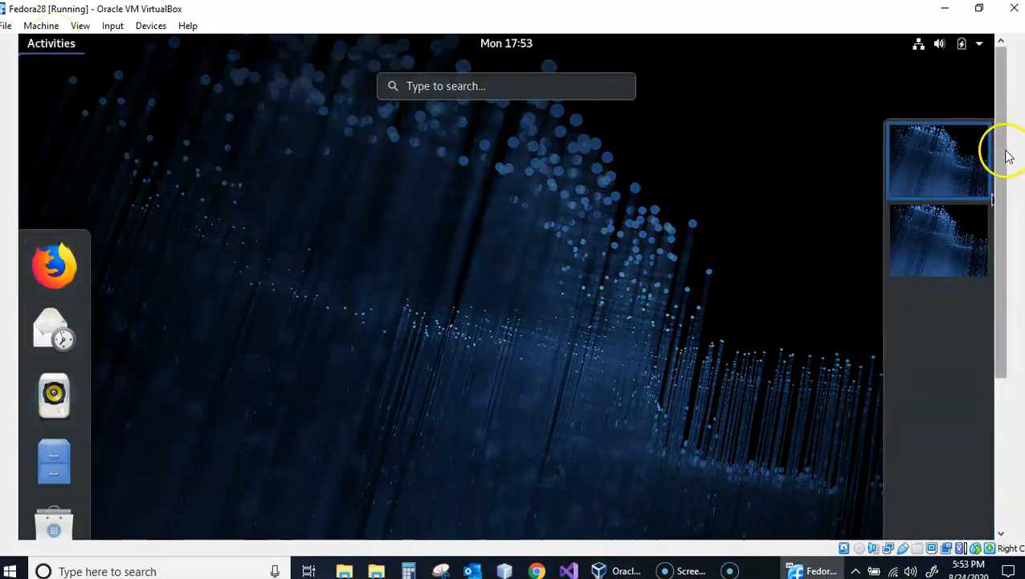
drag(998, 154, 1014, 276)
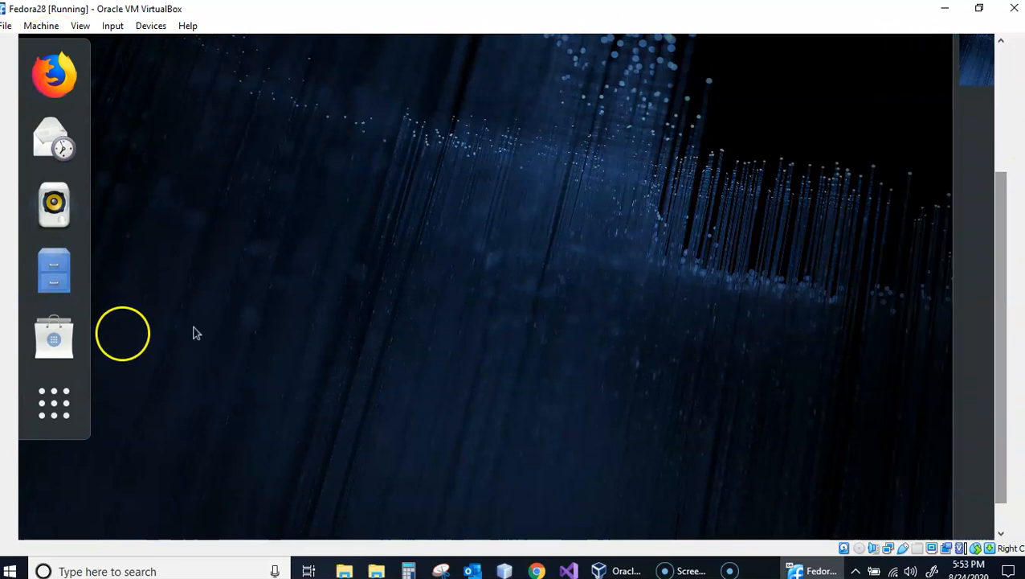
click(48, 404)
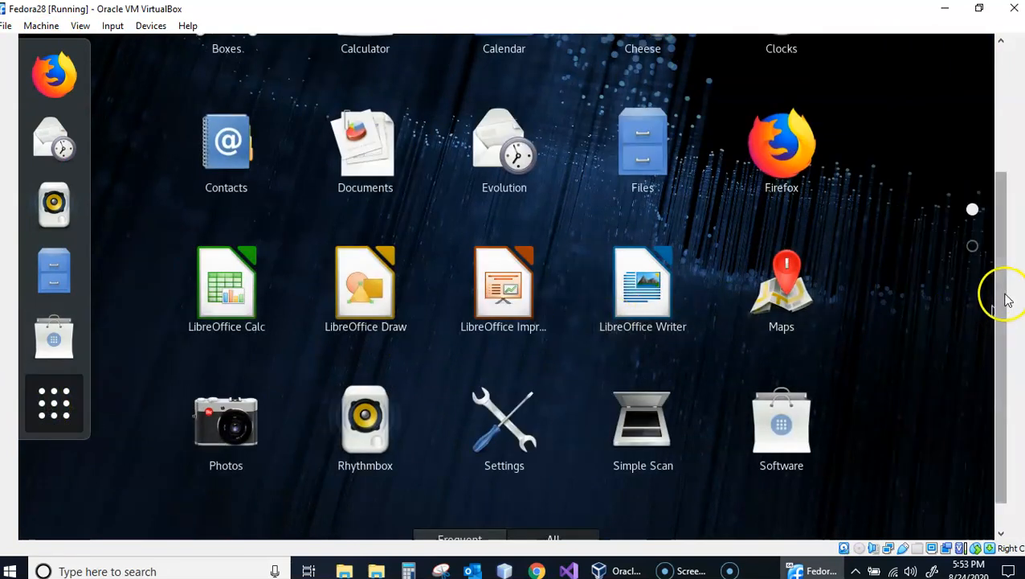
drag(1005, 335, 1016, 234)
scroll(1016, 234, down, 3)
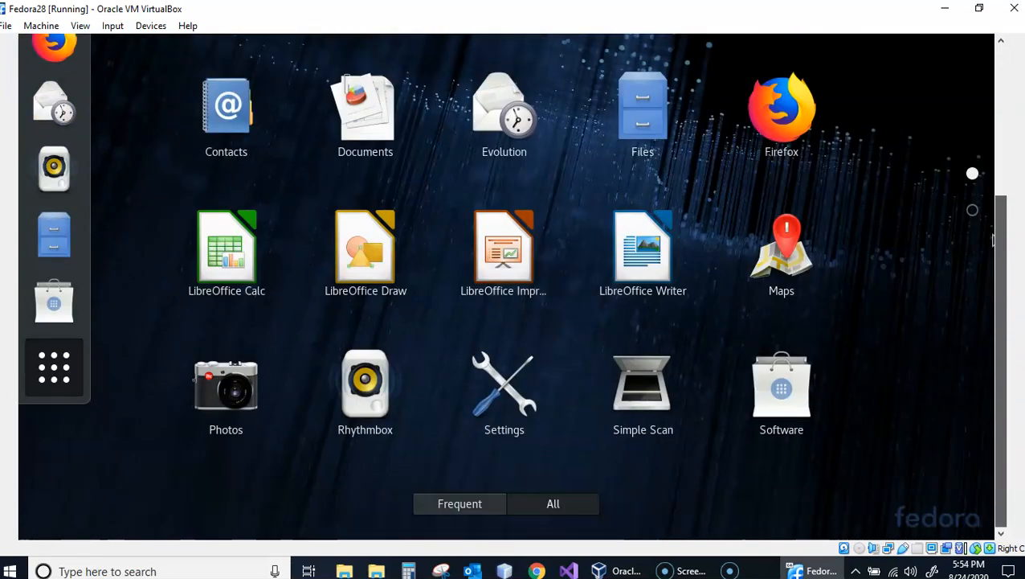
- Compare the All and Frequent views of the applications grid, ending on All
click(551, 503)
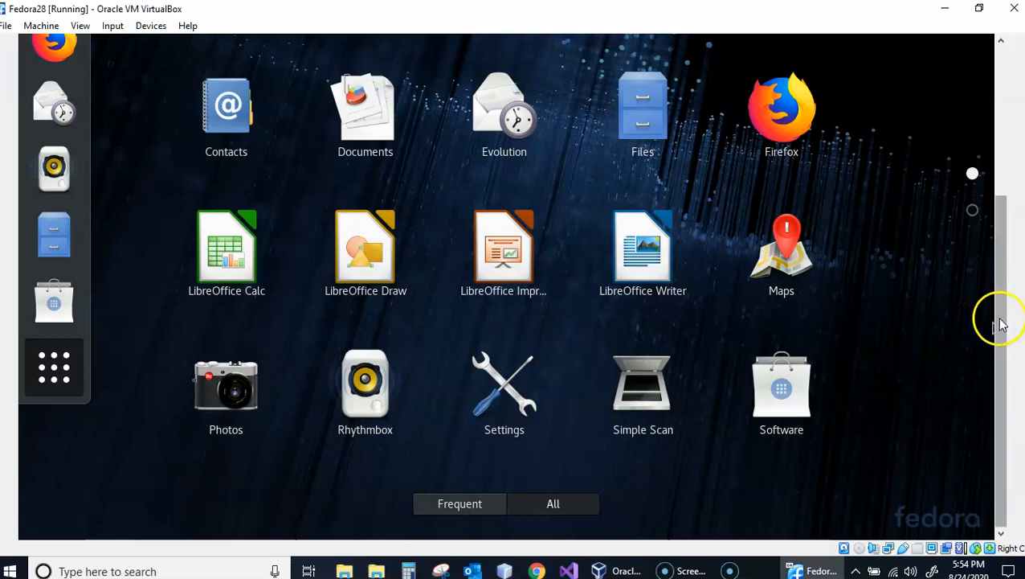
drag(1006, 415, 1023, 339)
drag(995, 443, 998, 522)
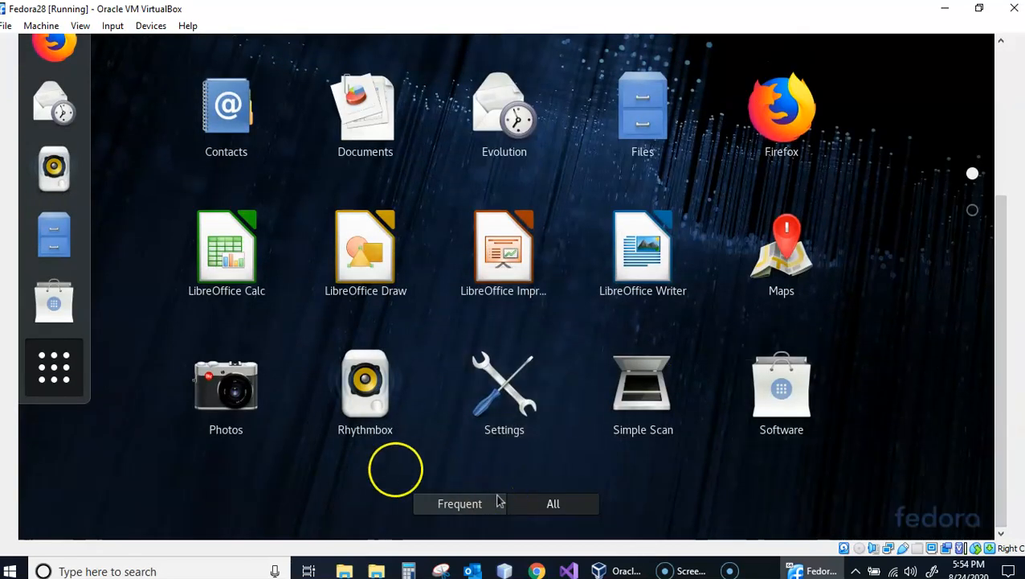
click(447, 504)
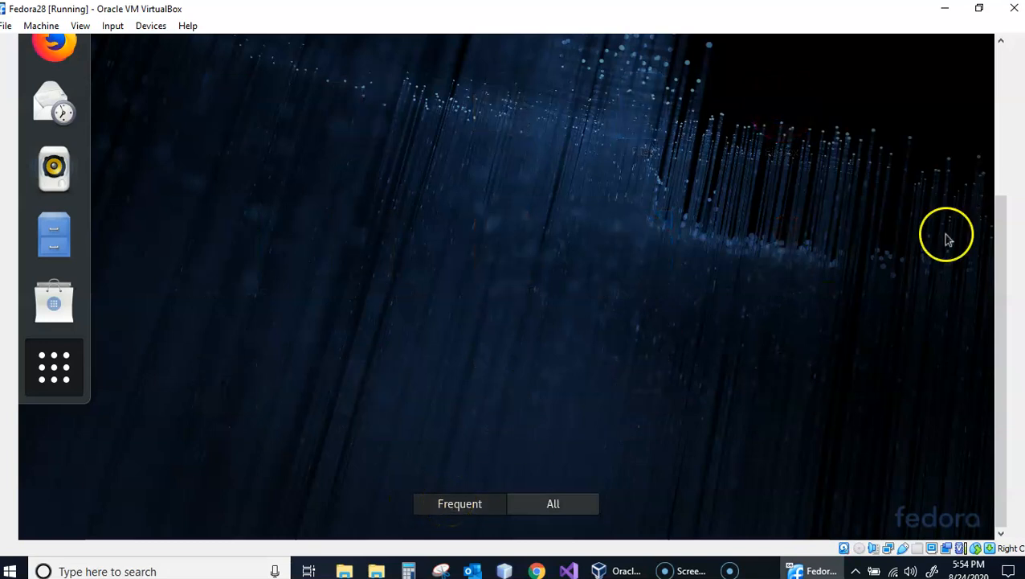
mouse_move(1014, 291)
mouse_down()
mouse_move(1010, 163)
mouse_move(1014, 298)
mouse_up()
click(552, 506)
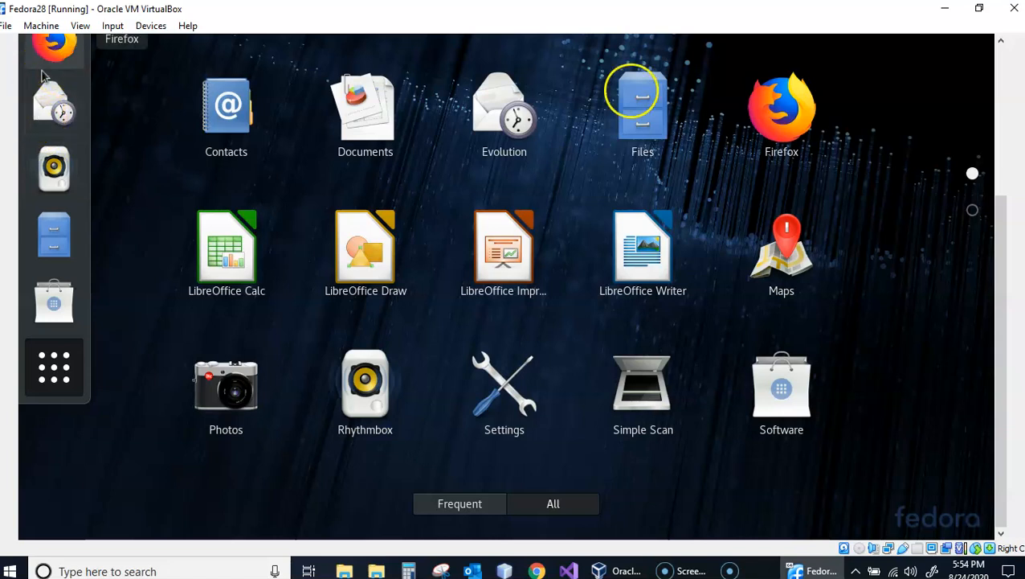
- Find the Terminal application through the Activities search, open it and maximize its window
drag(997, 338, 1007, 167)
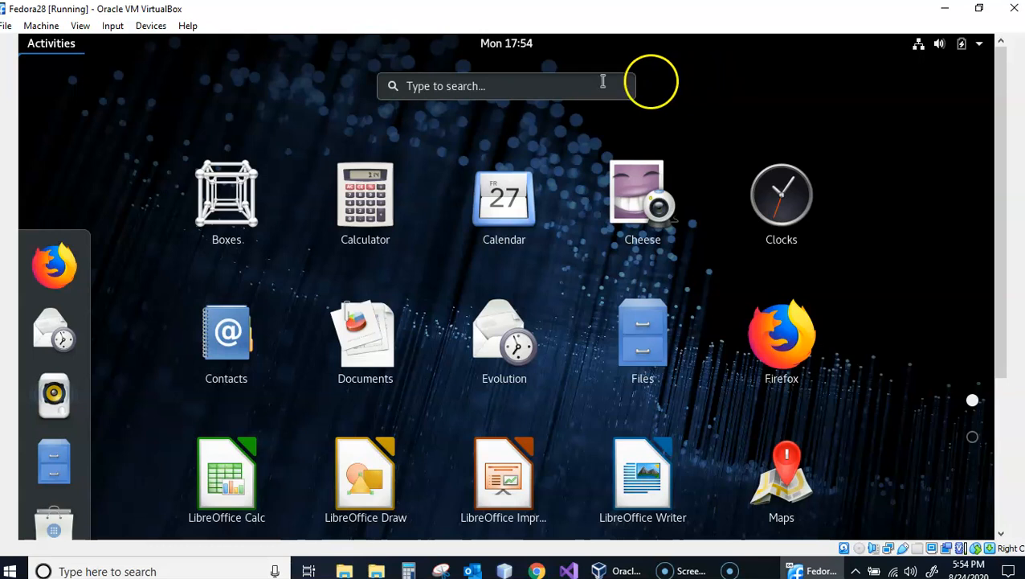
click(565, 83)
text(t)
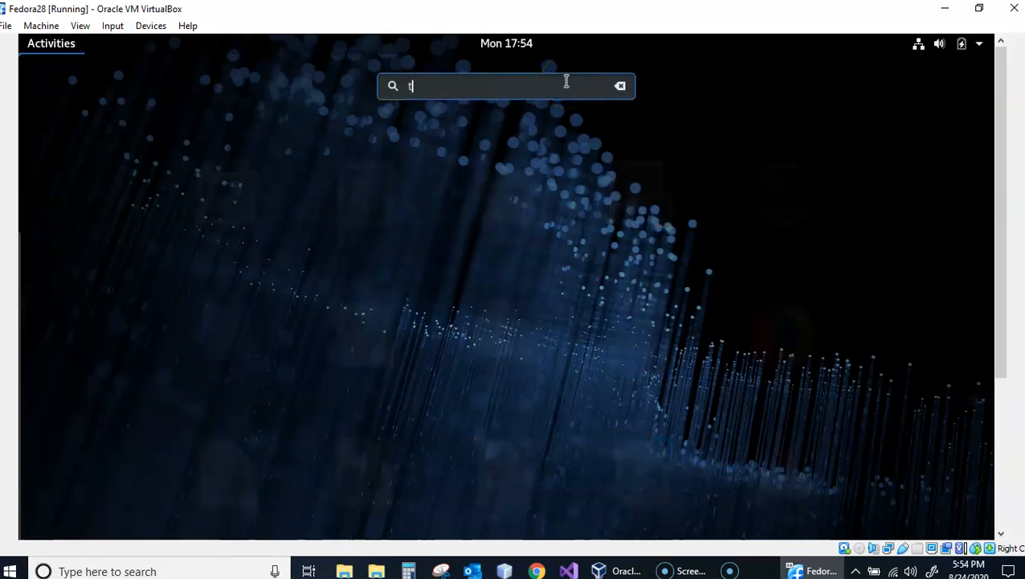
text(erminal)
click(507, 196)
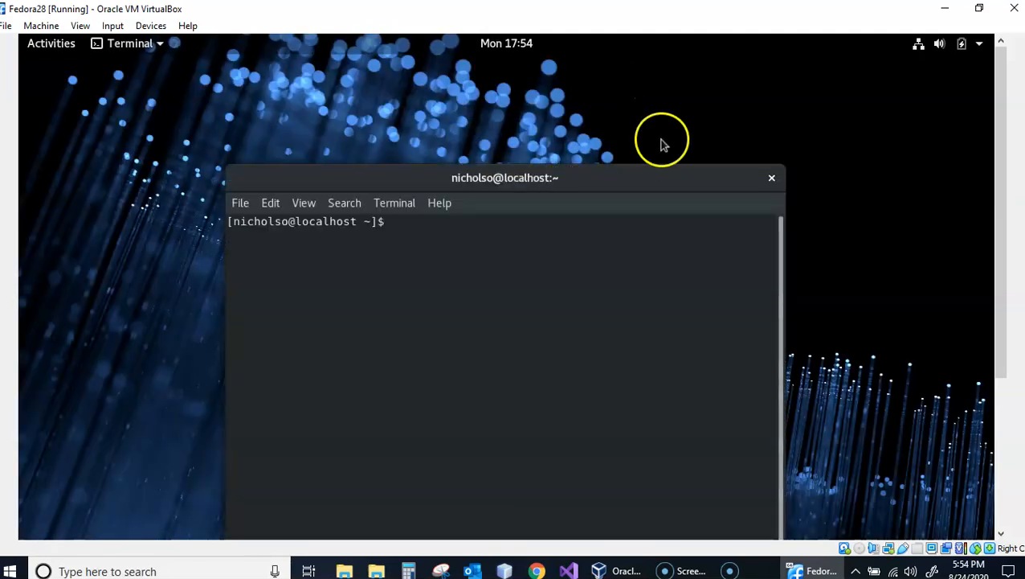
double_click(643, 176)
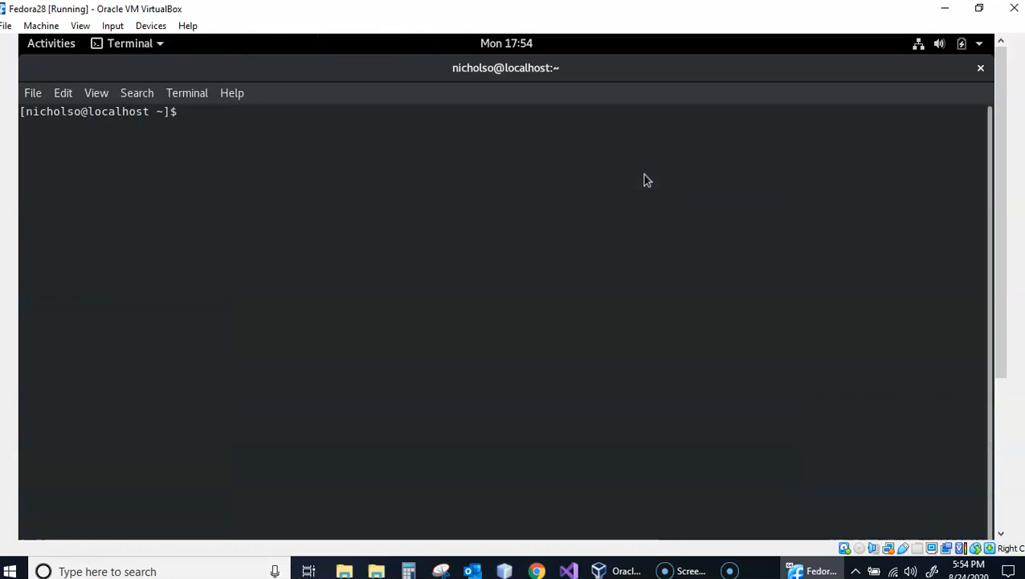
- Shut down the Fedora28 machine with the command sudo shutdown -h now, authenticating with the account password
text(shu)
key(BackSpace)
key(BackSpace)
key(BackSpace)
text(sudo)
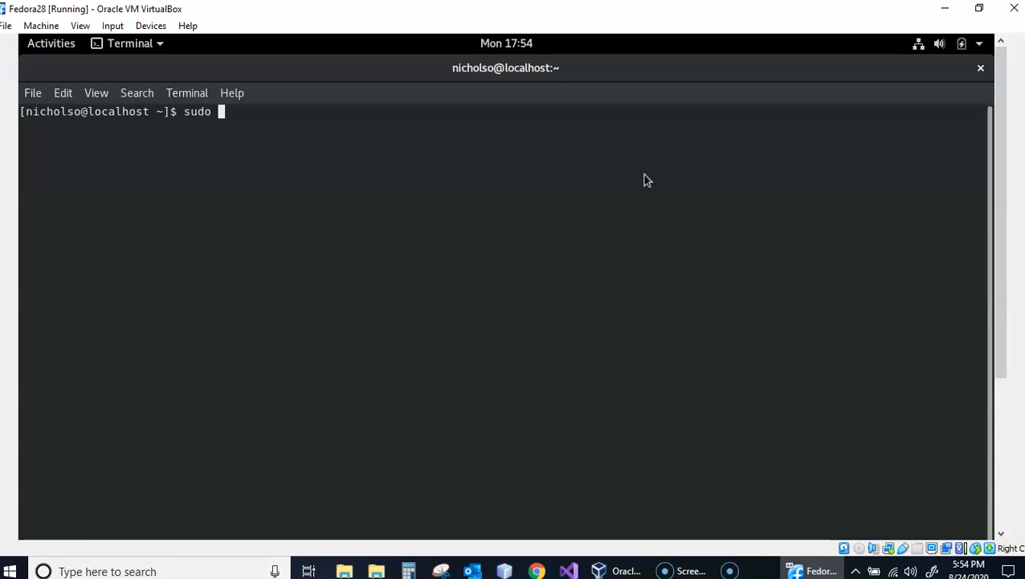
text(shutdown -)
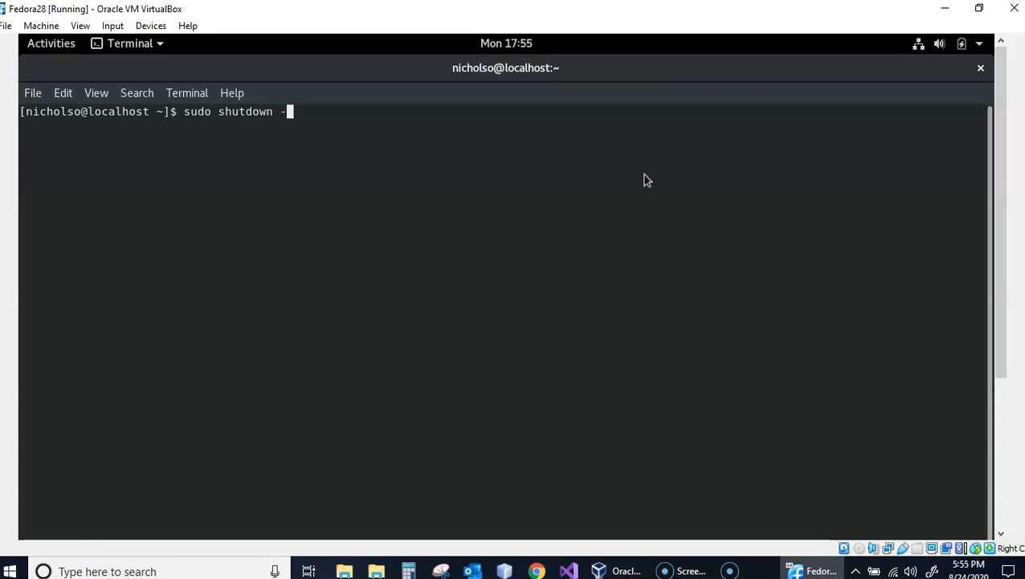
text(h now)
key(Return)
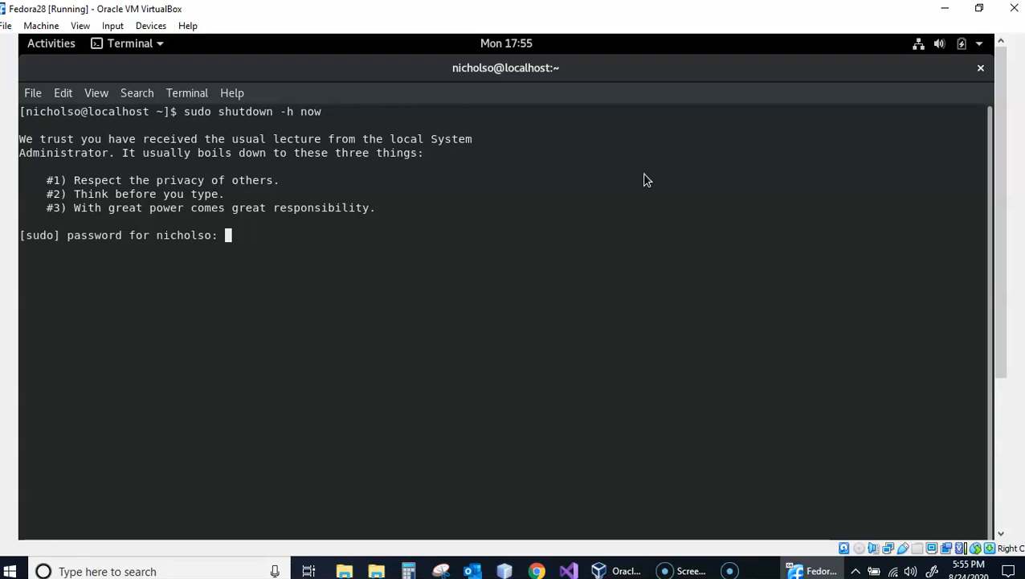
key(Return)
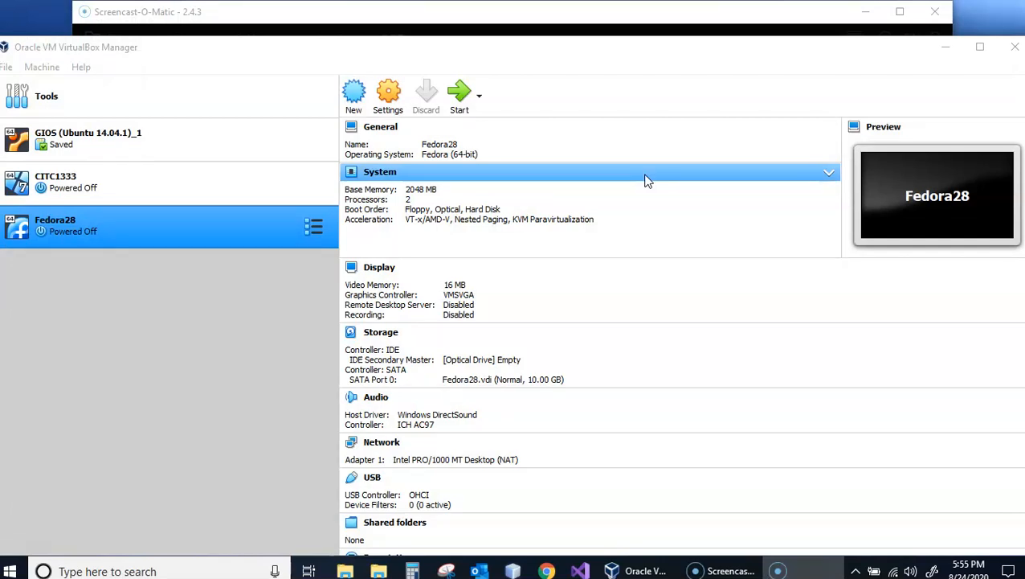
click(37, 544)
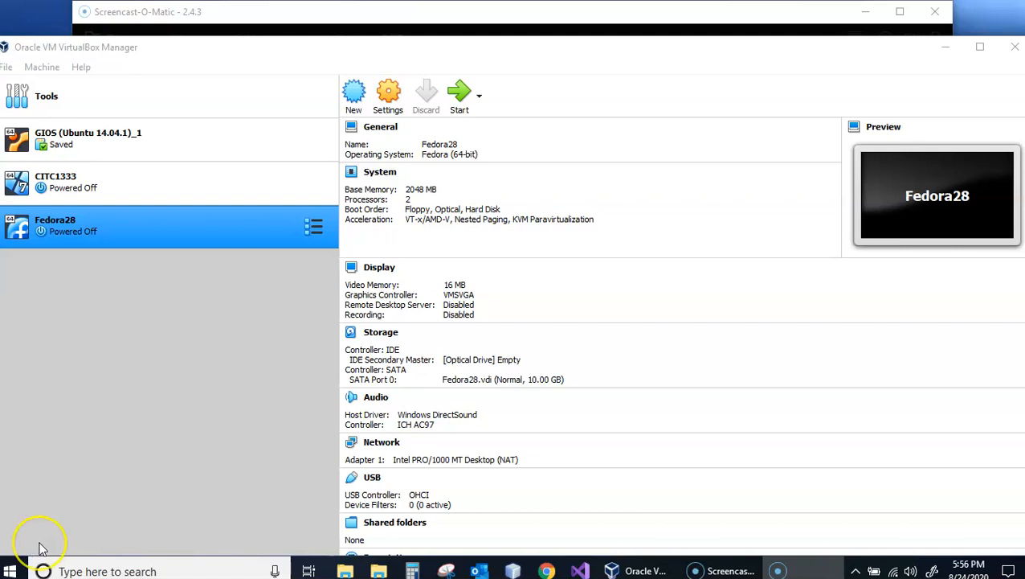